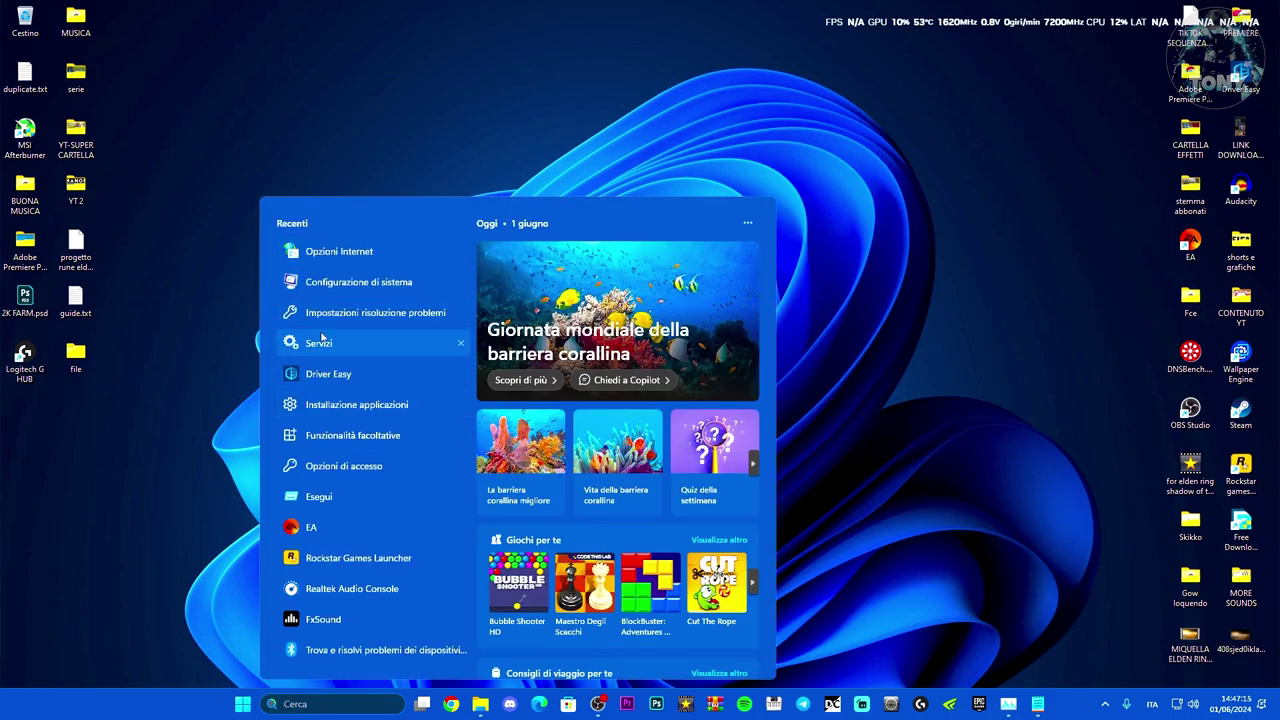
Run the Rete e Internet troubleshooter from the other troubleshooting tools and review its recommendations
click(388, 316)
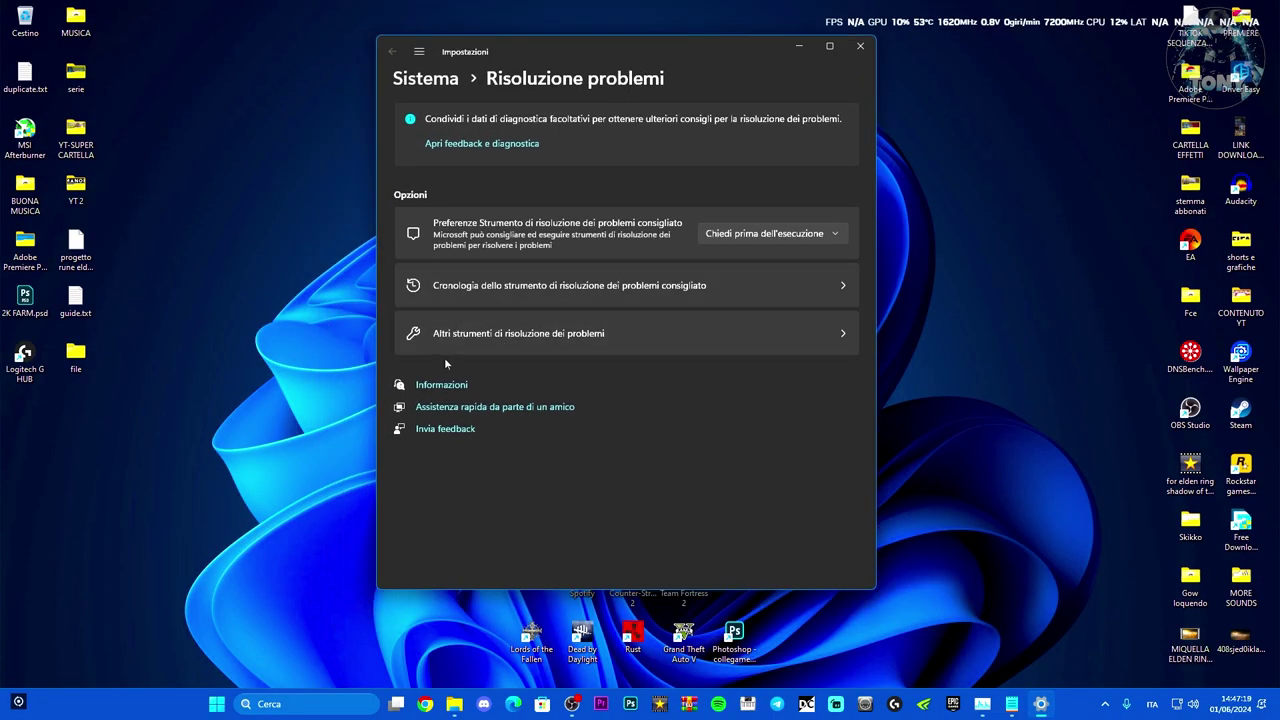
click(655, 333)
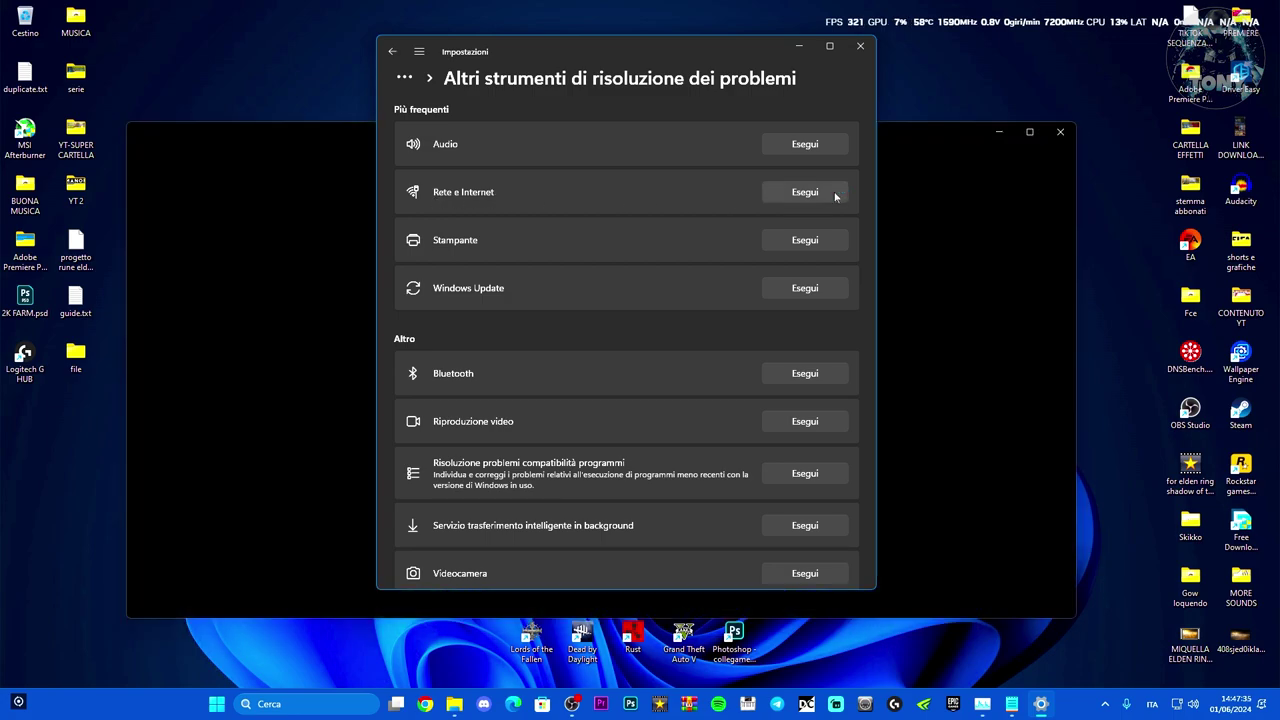
click(910, 128)
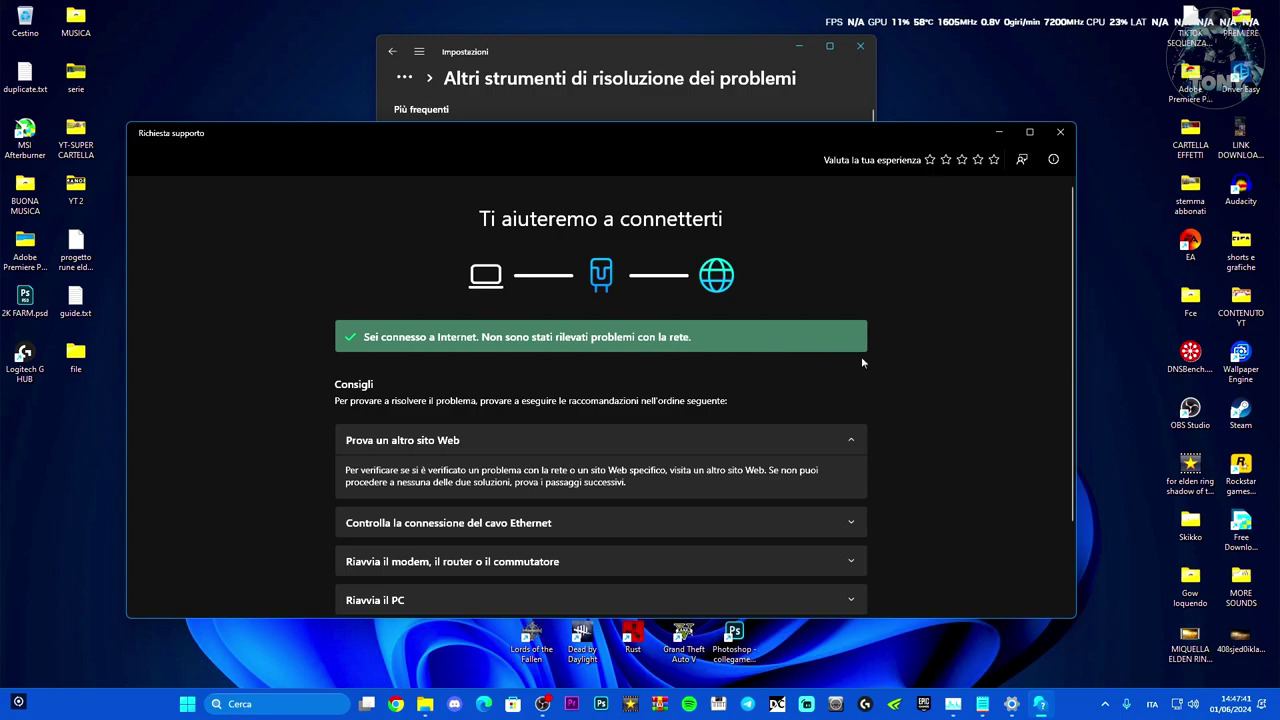
scroll(863, 356, down, 2)
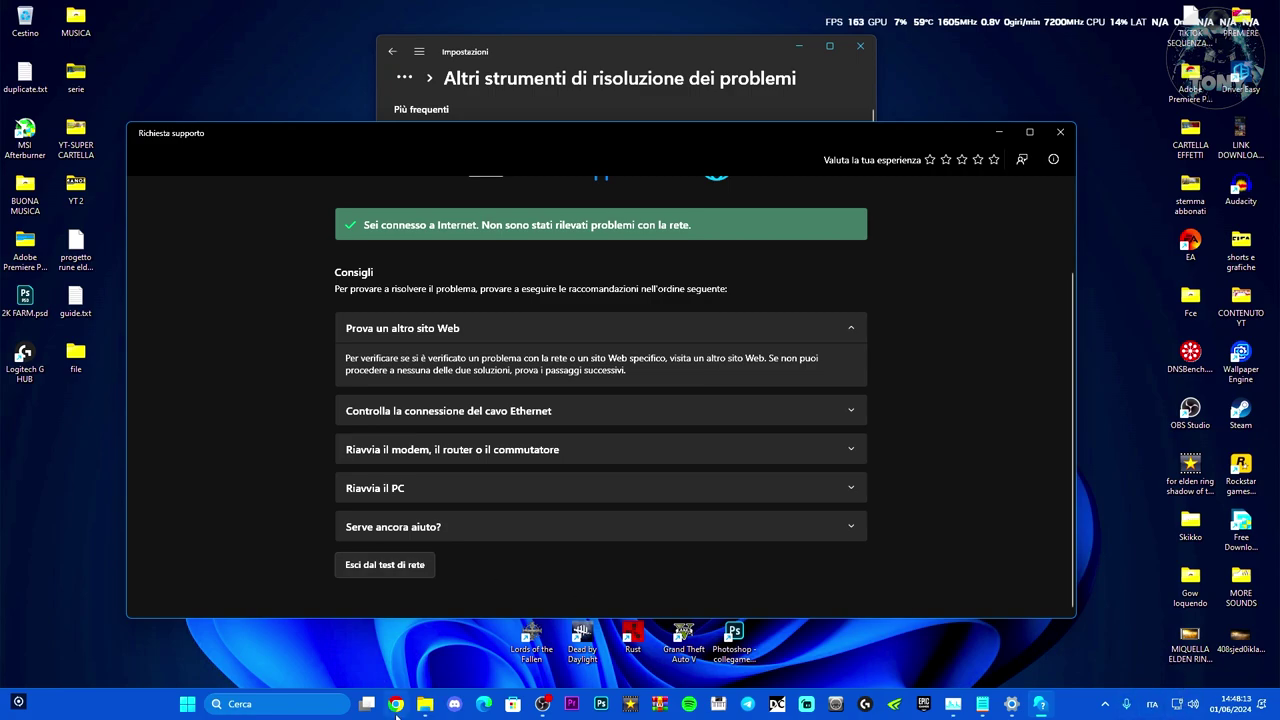
Search Windows for System Information and open it to identify the motherboard model
click(240, 704)
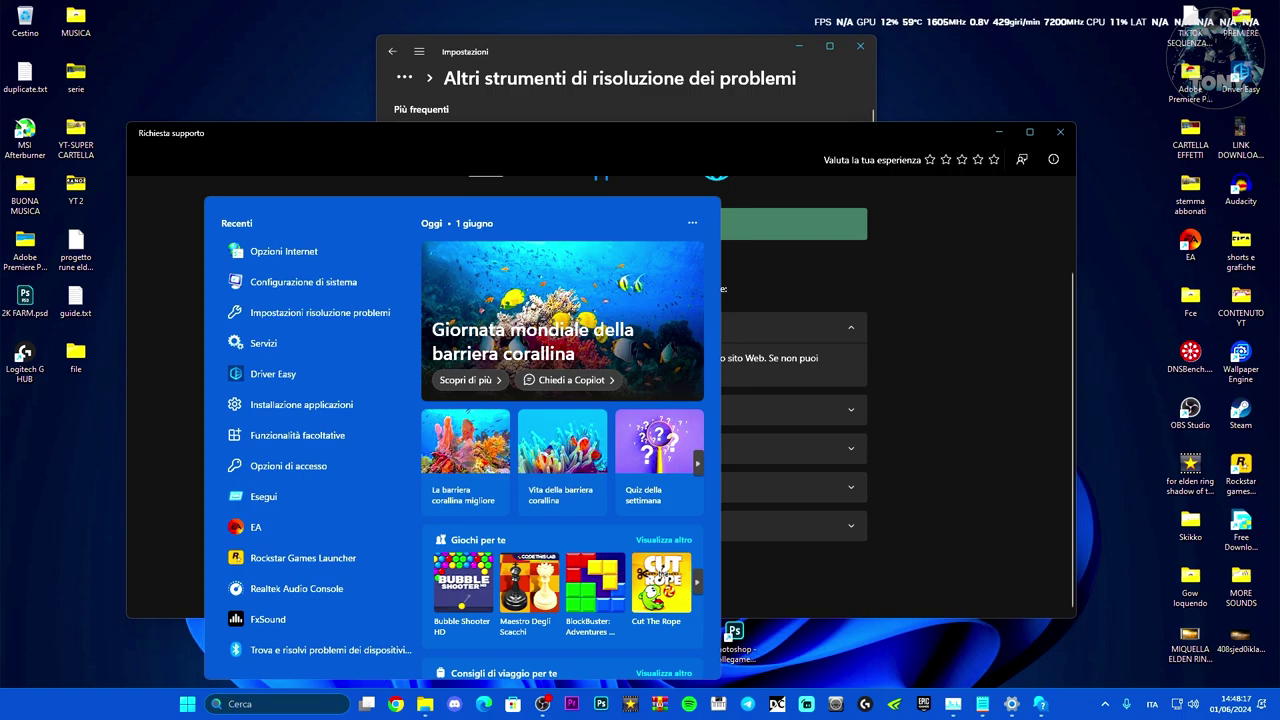
text(sistema)
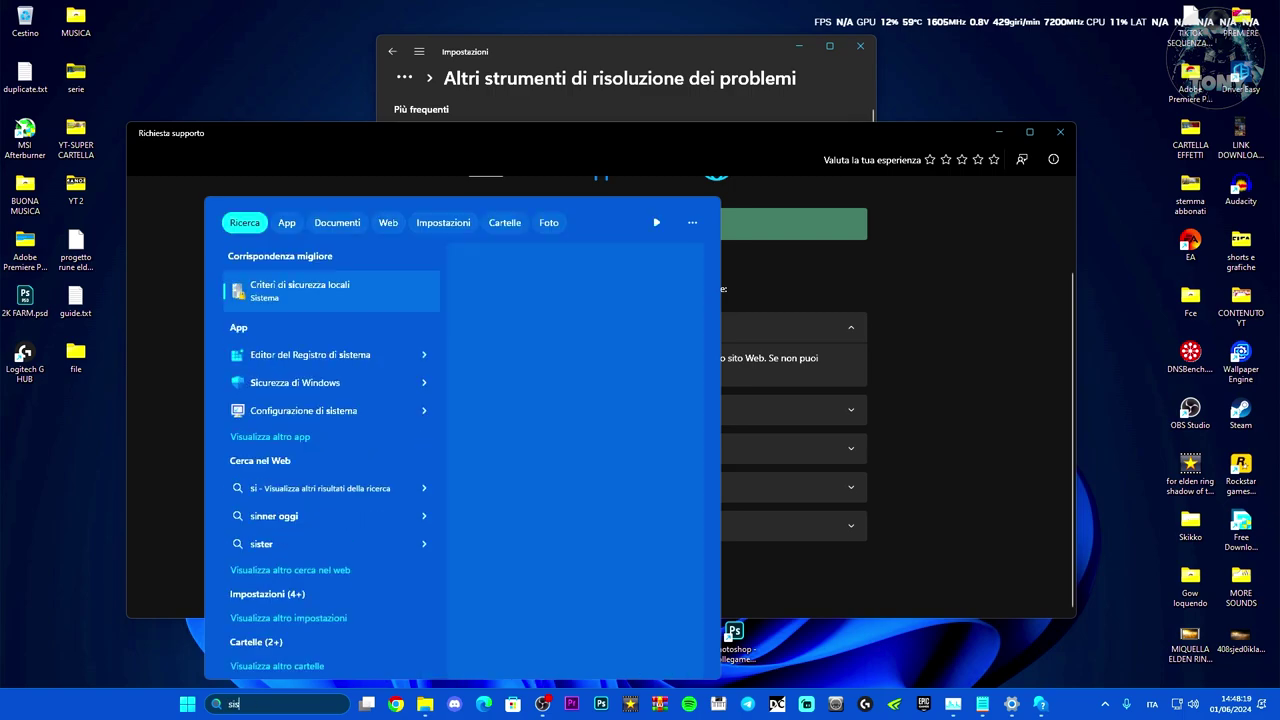
key(BackSpace)
key(BackSpace)
text(ystem Information)
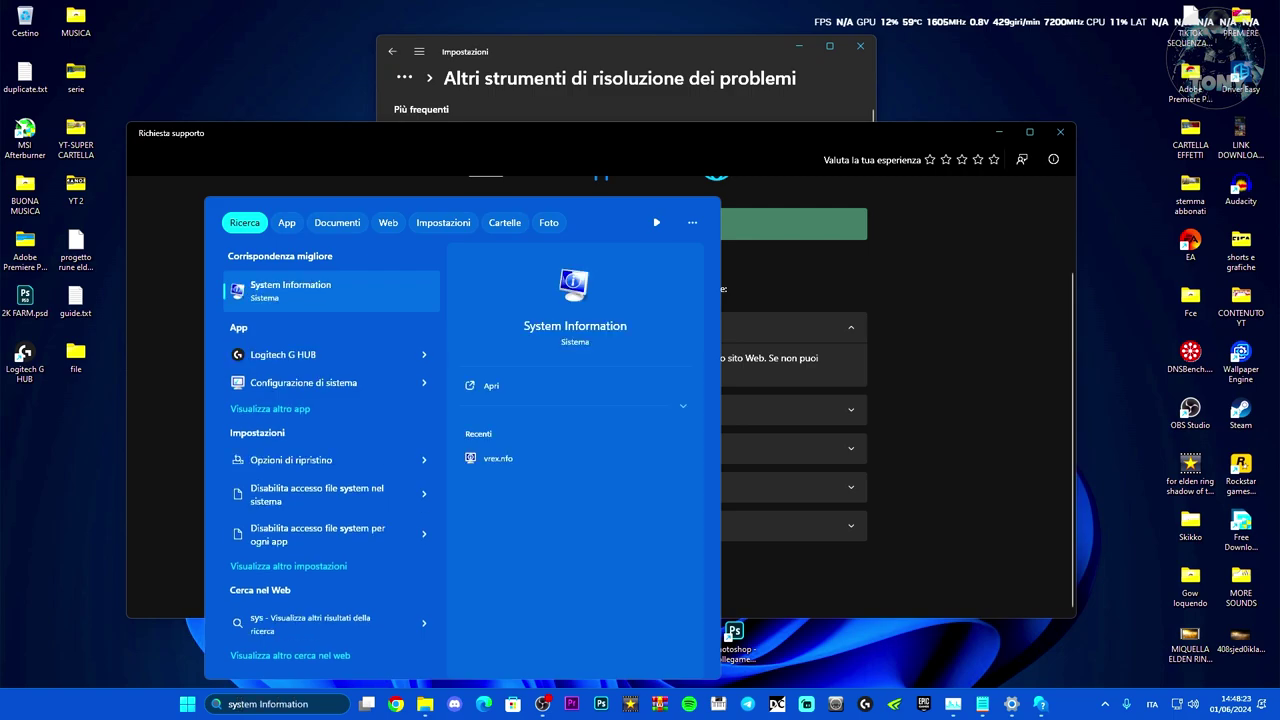
key(Return)
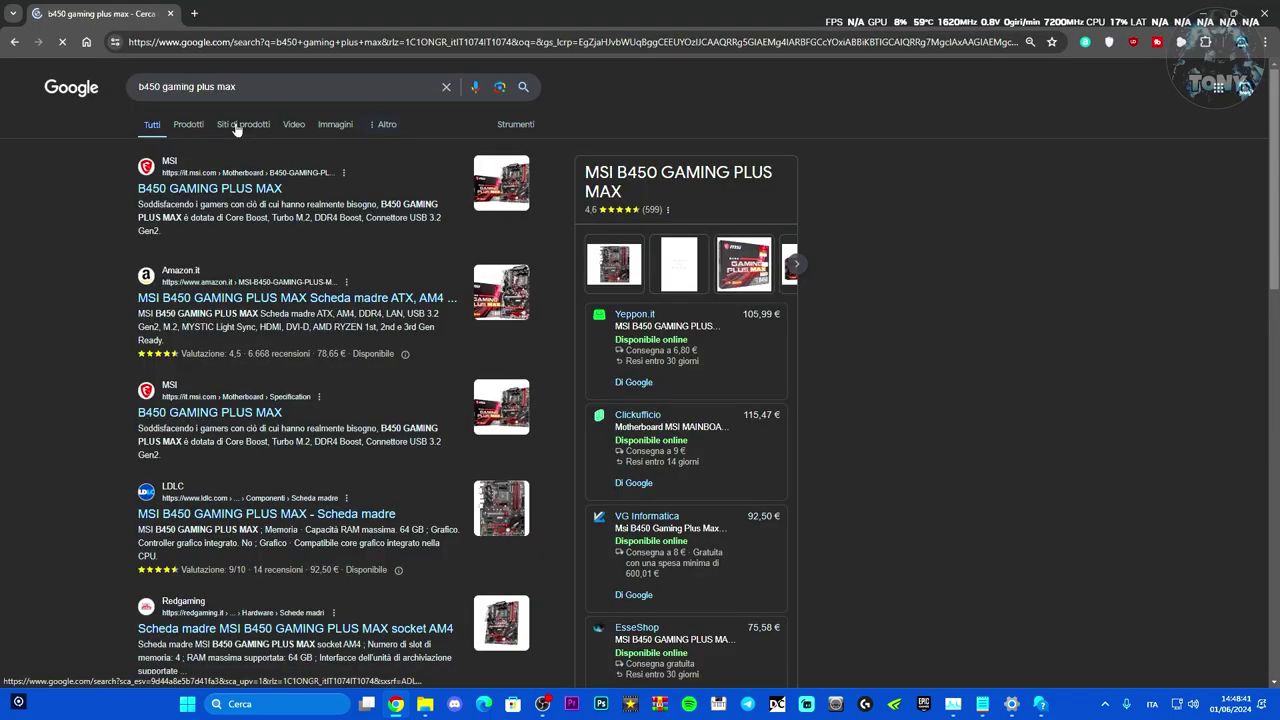
Open the driver downloads in the support section for the B450 GAMING PLUS MAX motherboard on the MSI website
click(190, 190)
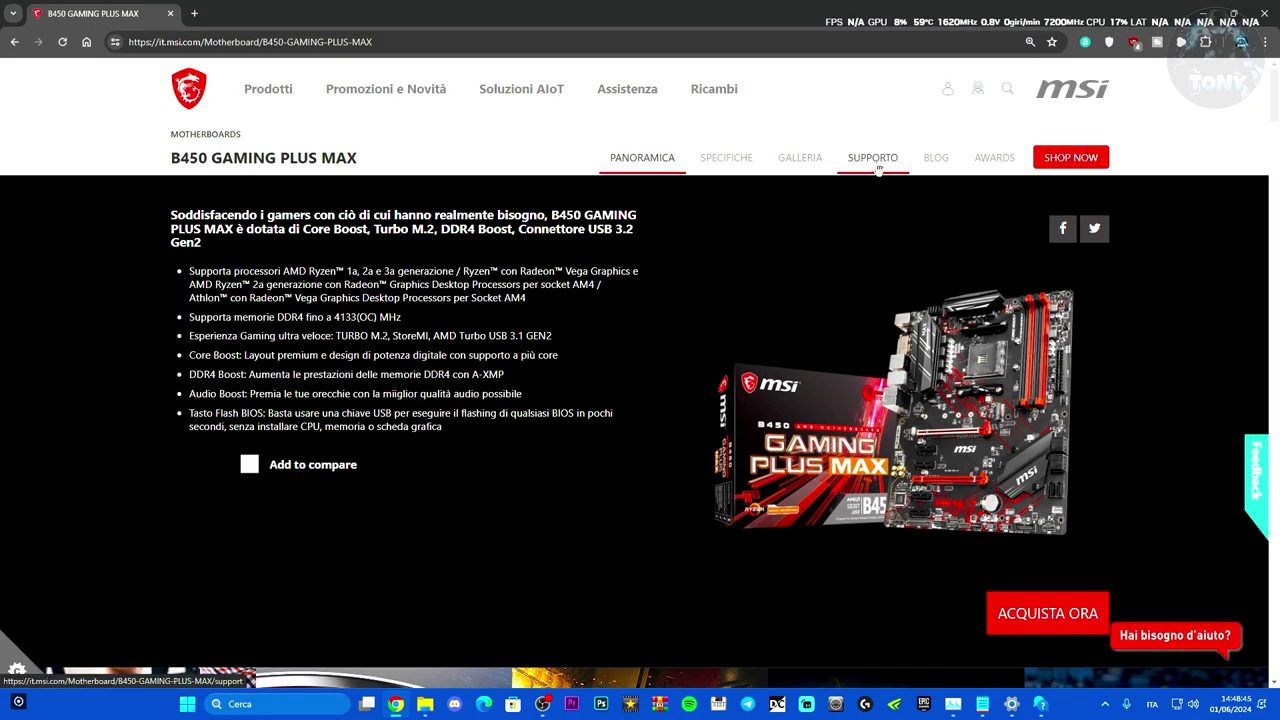
click(726, 157)
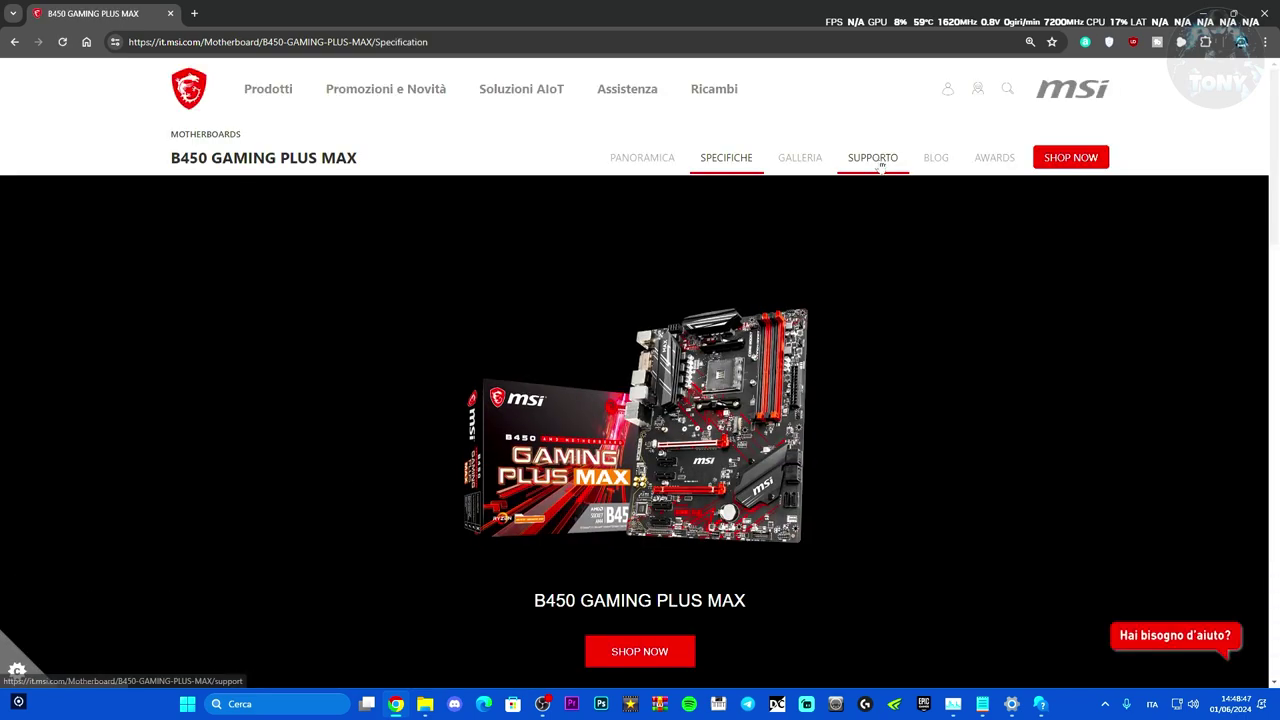
click(880, 166)
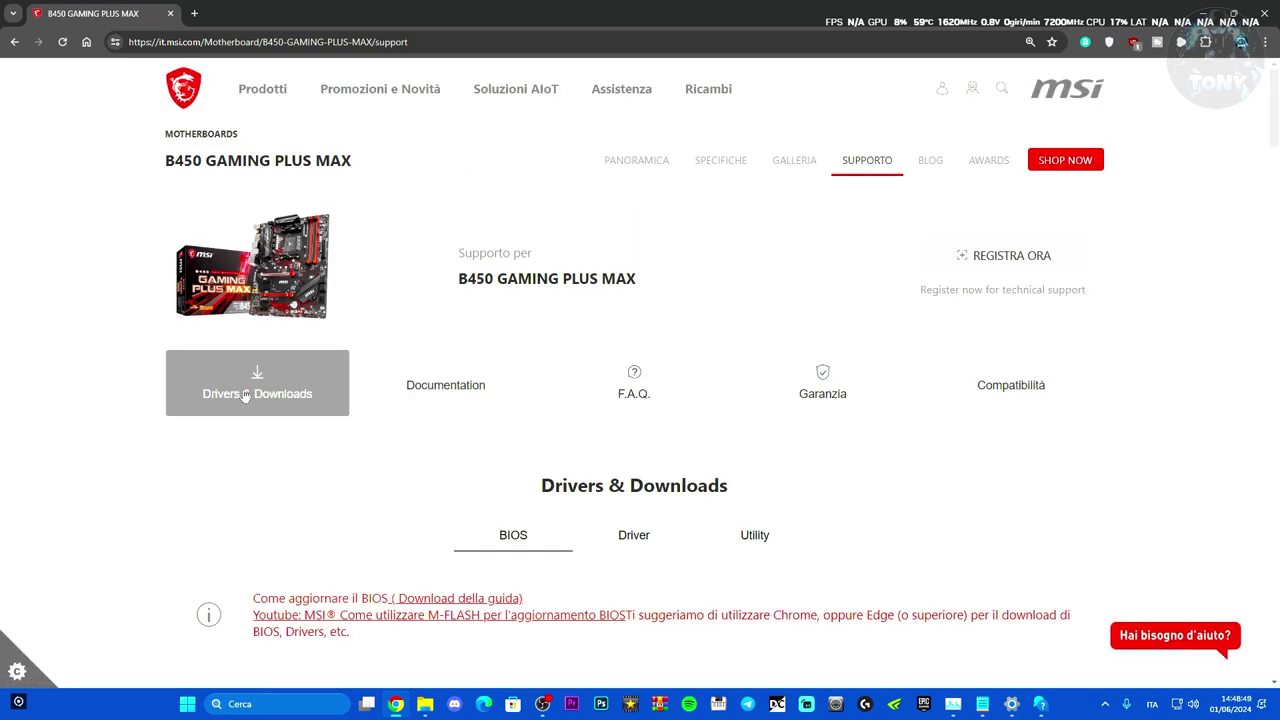
scroll(391, 411, down, 4)
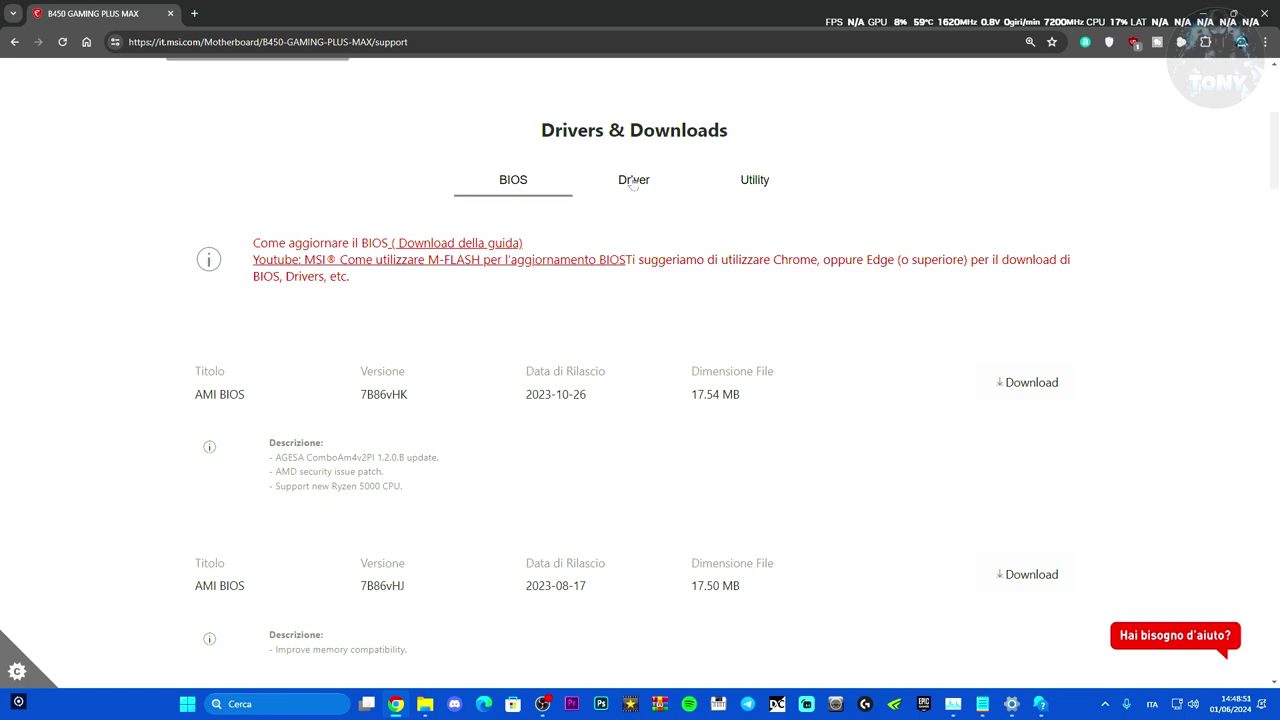
click(633, 181)
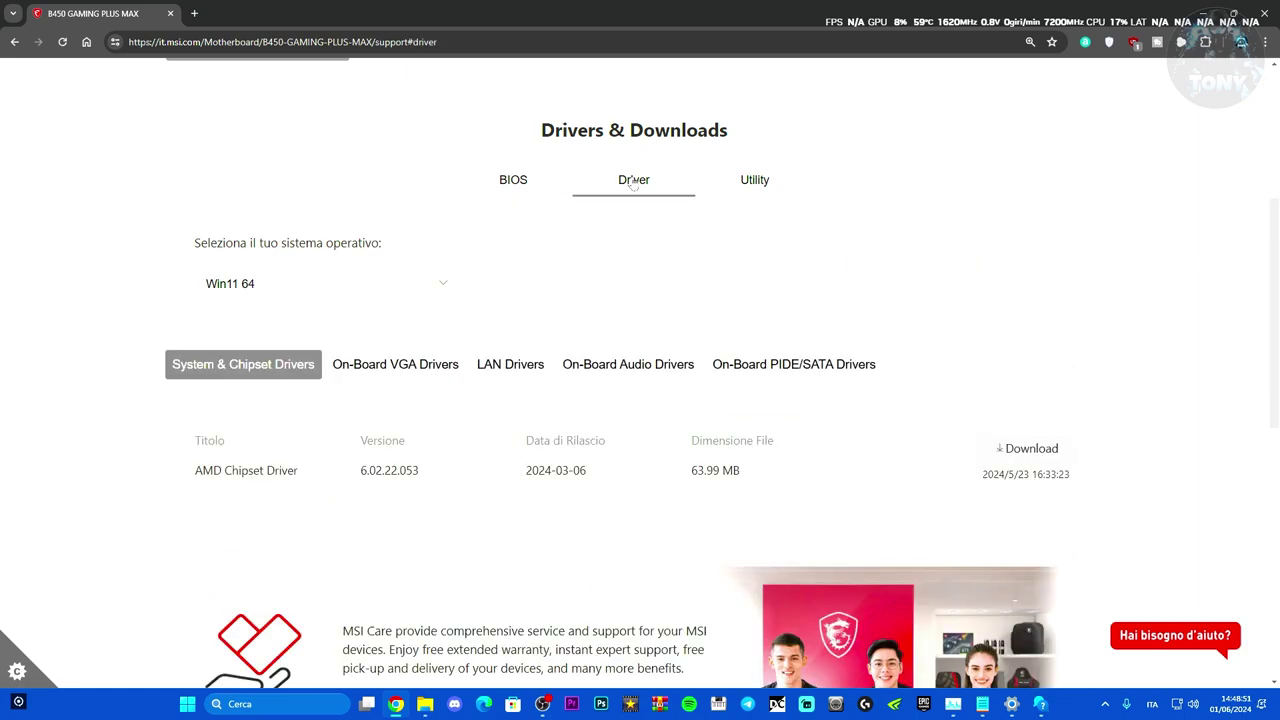
Download the Realtek PCI-E Ethernet Drivers for Win11 64 from the LAN Drivers category
click(503, 373)
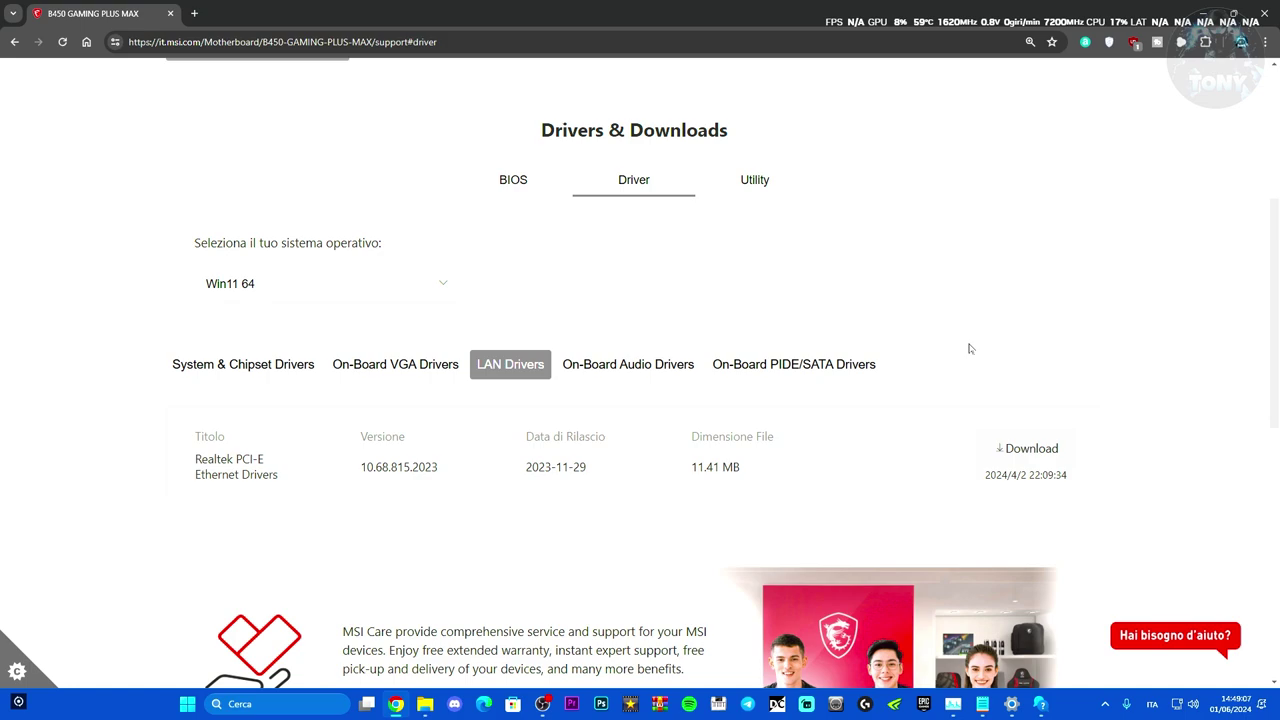
click(1016, 452)
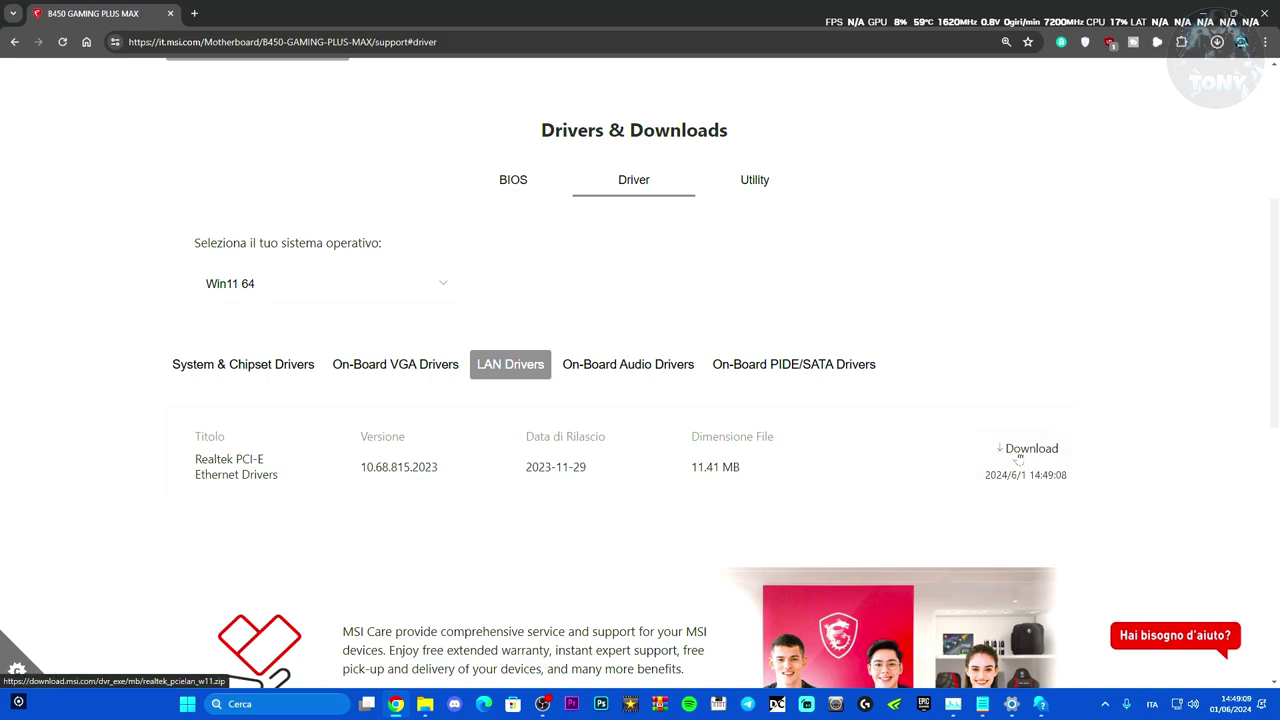
click(1217, 42)
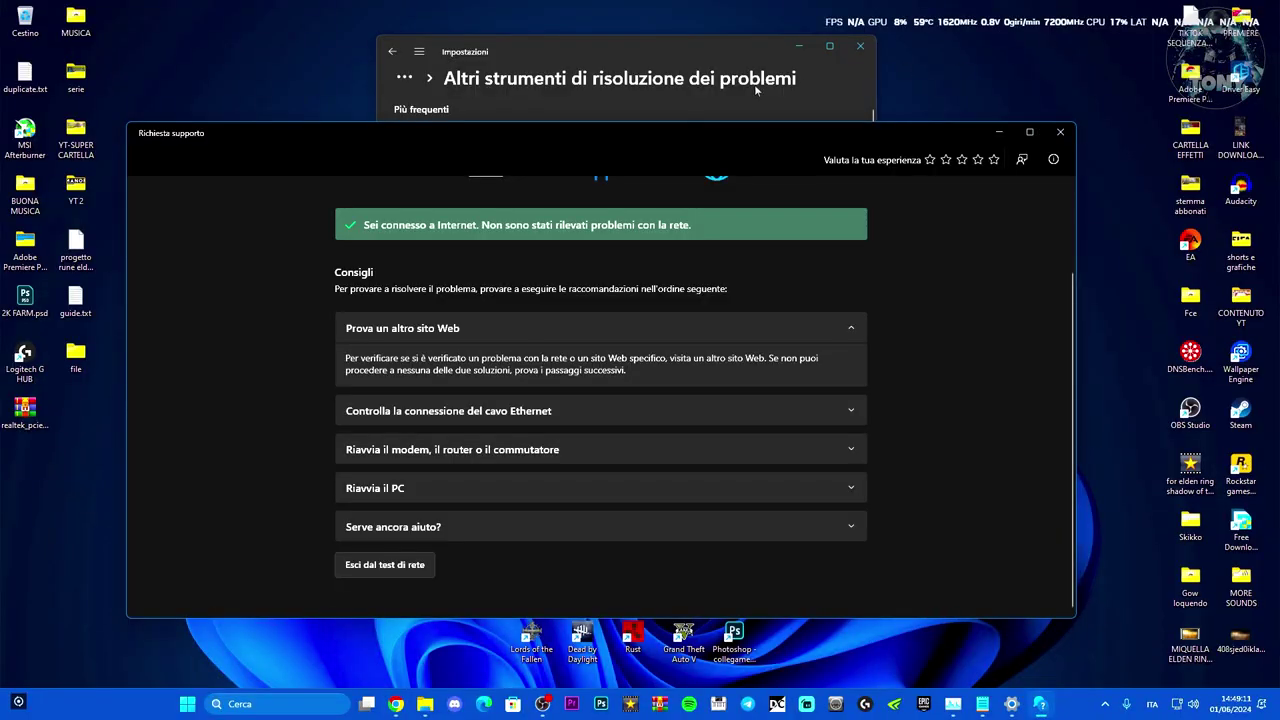
Extract the downloaded Realtek archive on the desktop into its own realtek_pcielan_w11 folder with WinRAR
right_click(28, 412)
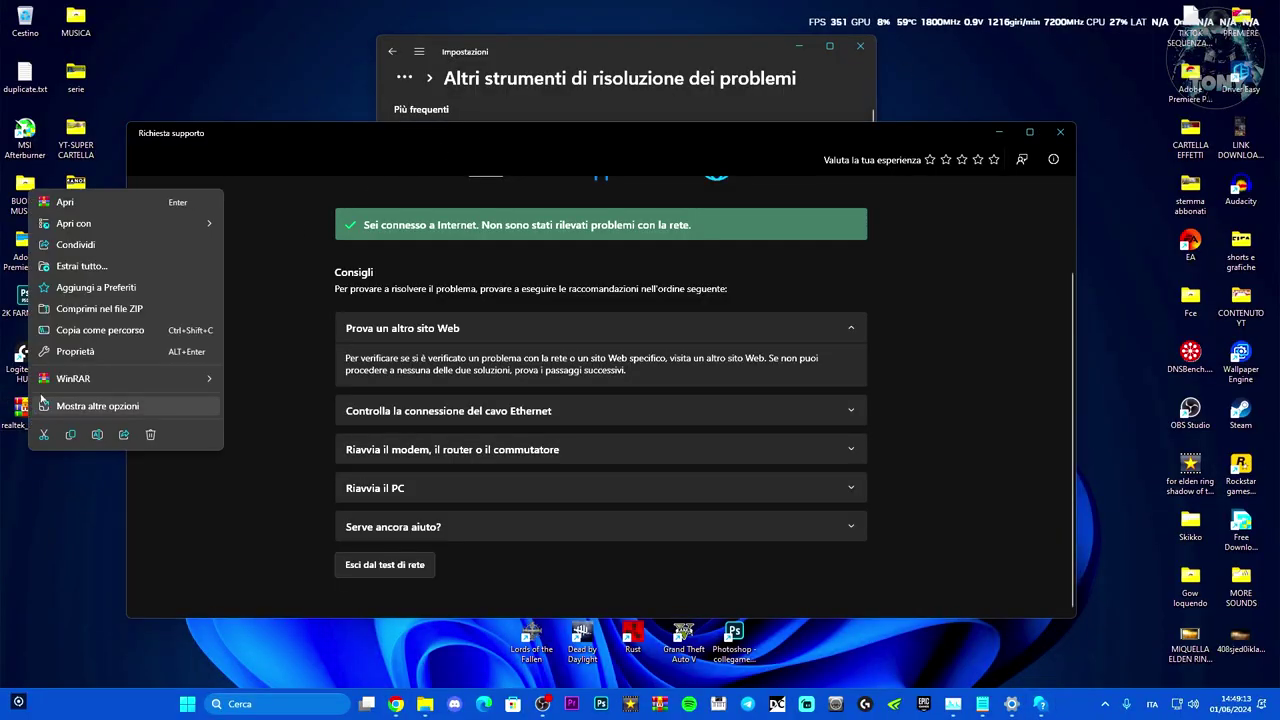
mouse_move(96, 380)
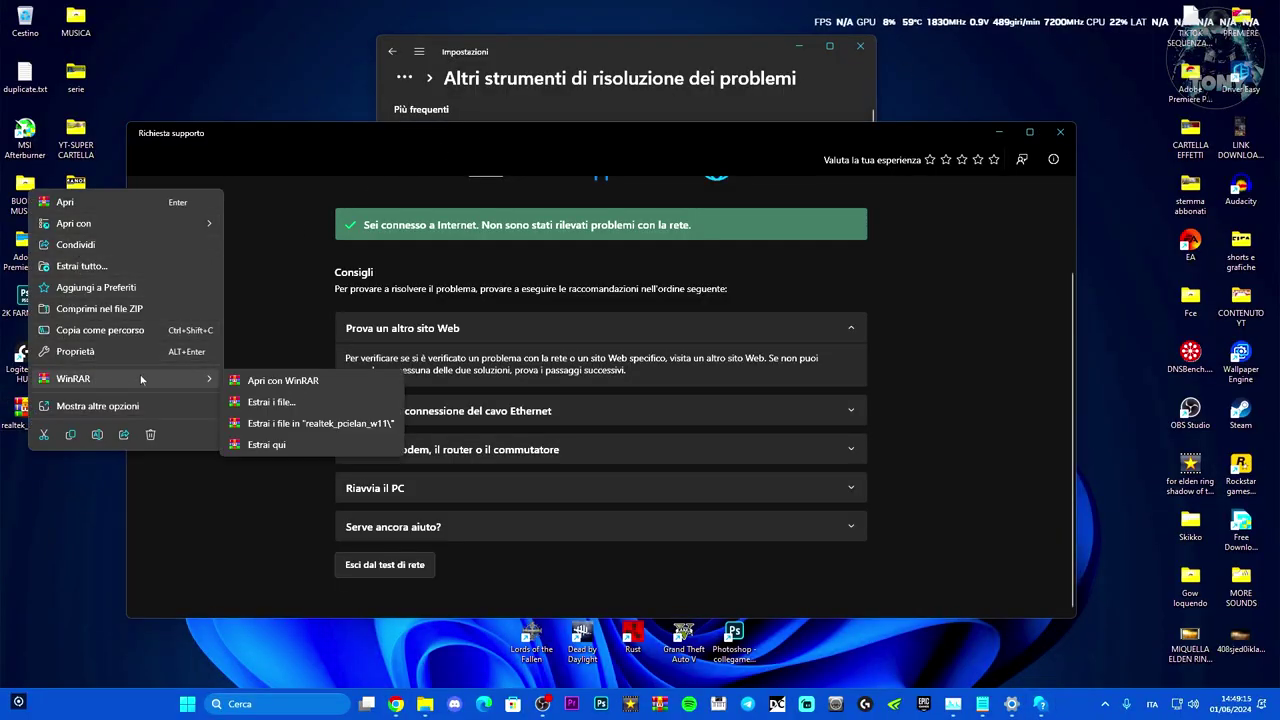
click(266, 424)
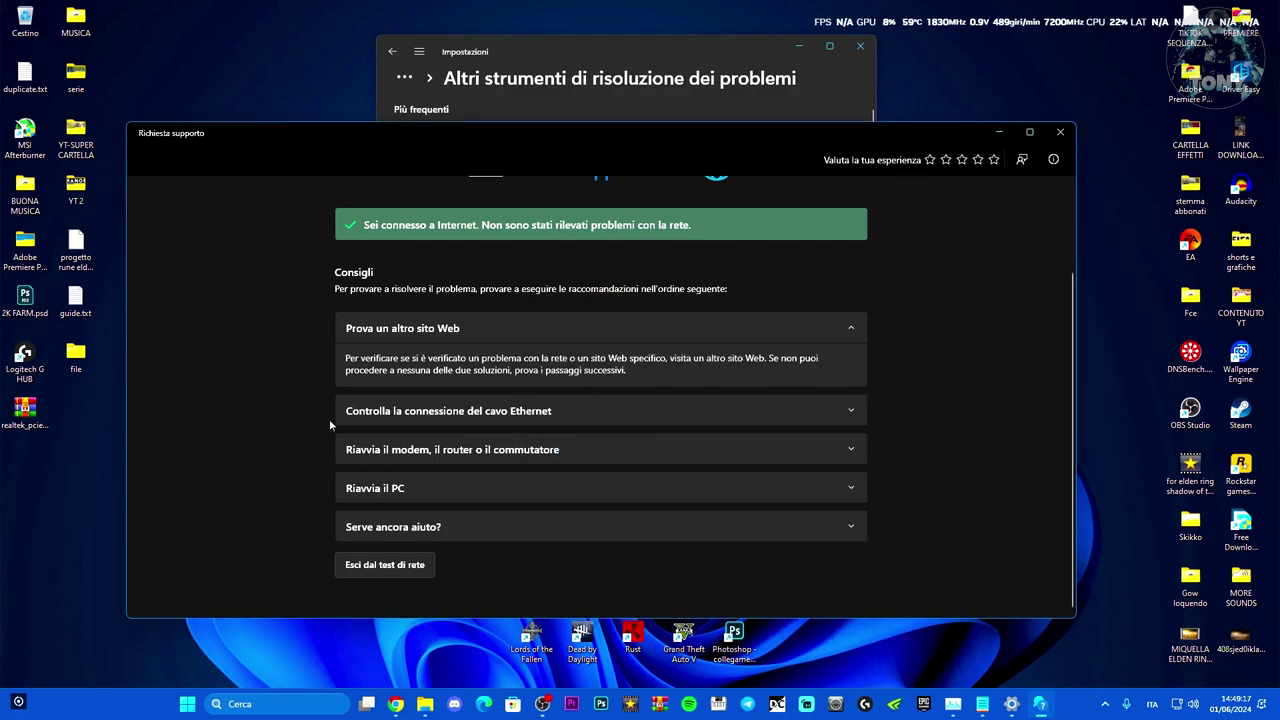
right_click(73, 462)
click(110, 325)
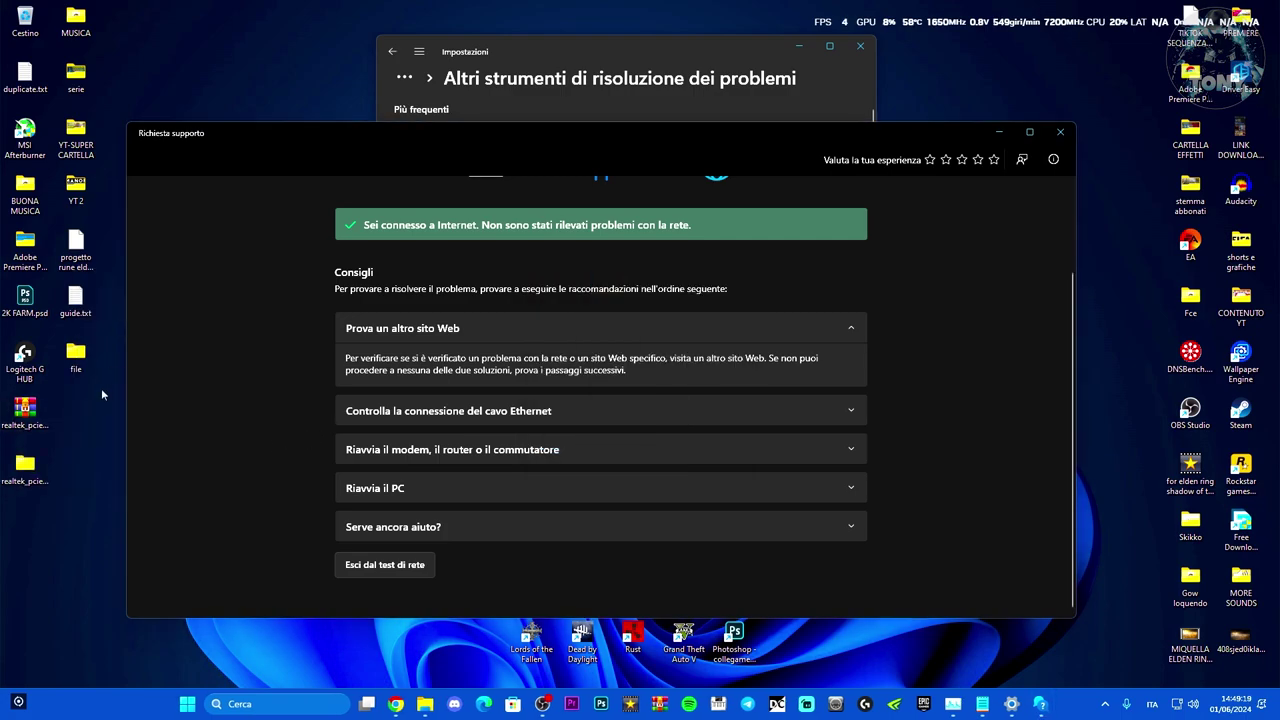
Open the extracted realtek_pcielan_v10.68.815.2023 folder and locate the setup.exe driver installer
double_click(40, 466)
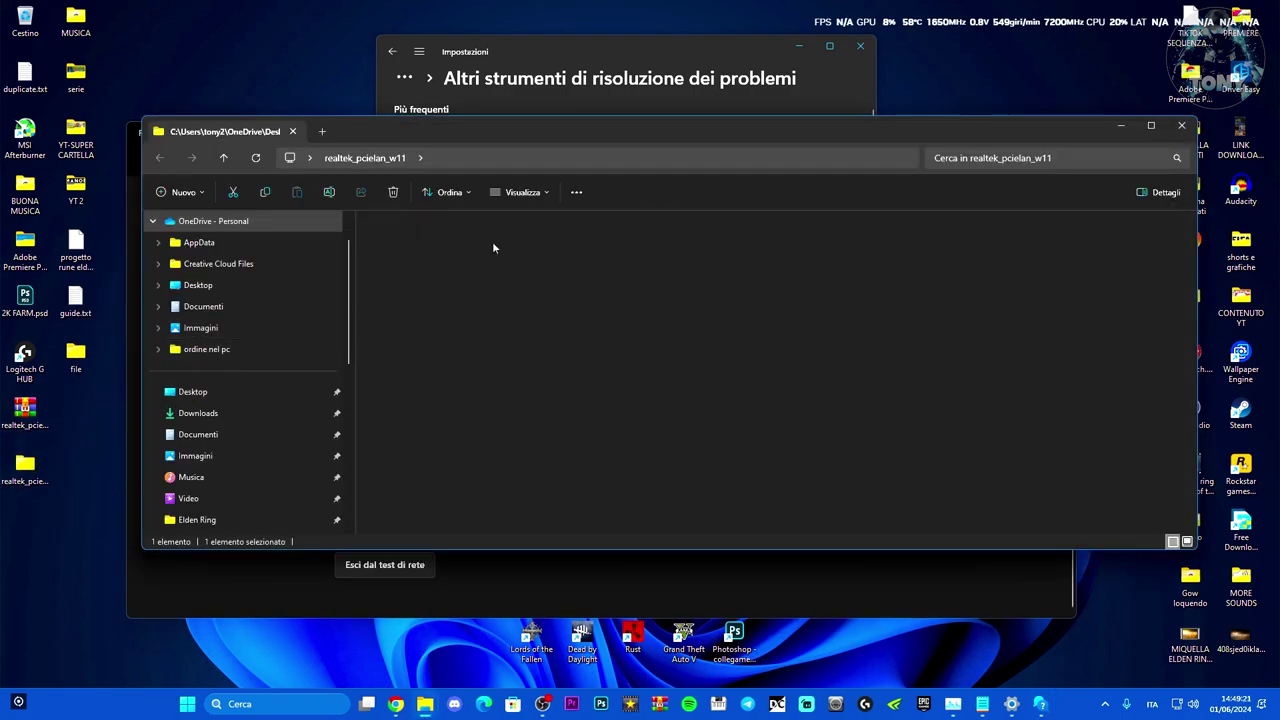
double_click(492, 241)
scroll(518, 367, down, 15)
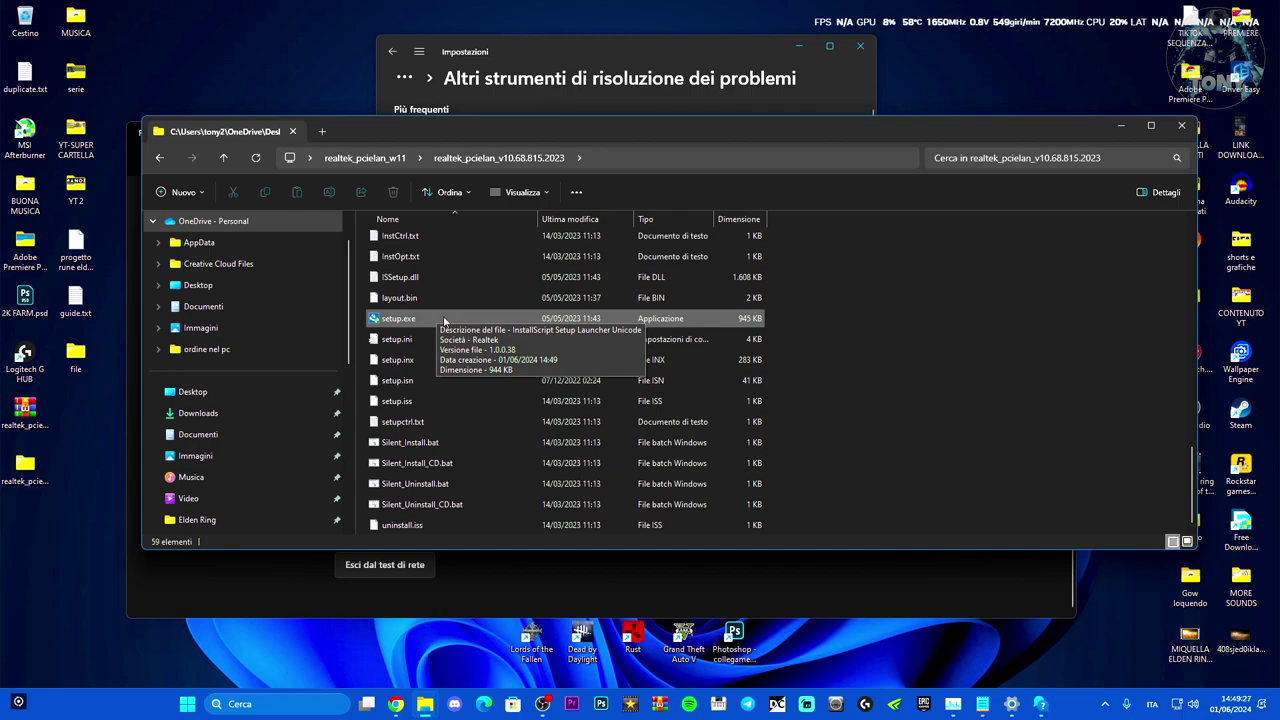
drag(660, 127, 626, 125)
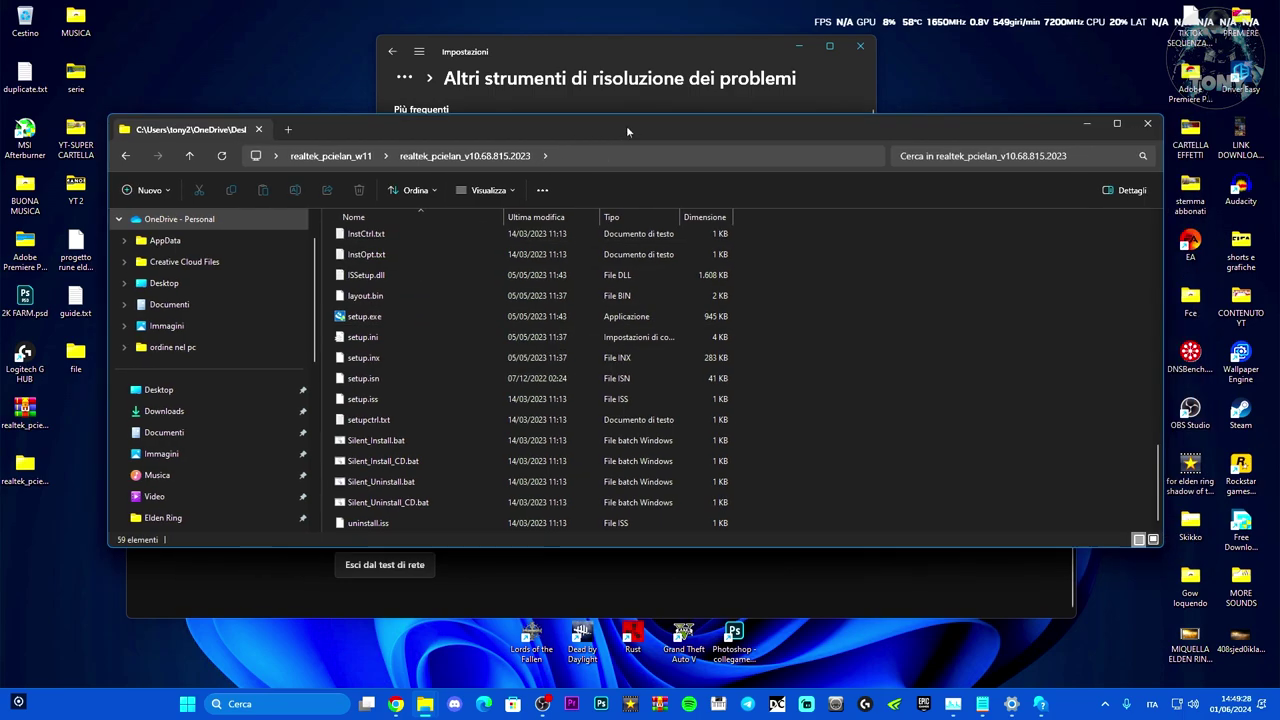
Clear the desktop by putting away the driver folder and troubleshooter windows and closing Impostazioni
click(1075, 124)
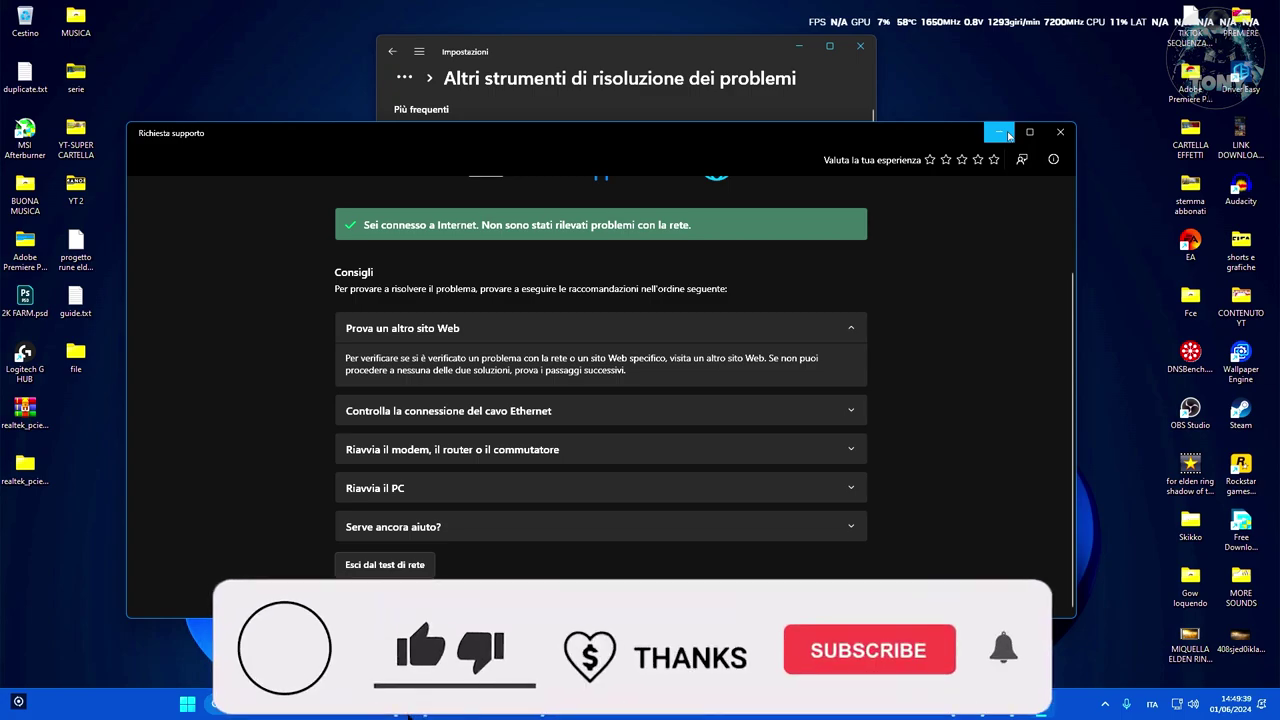
click(1000, 133)
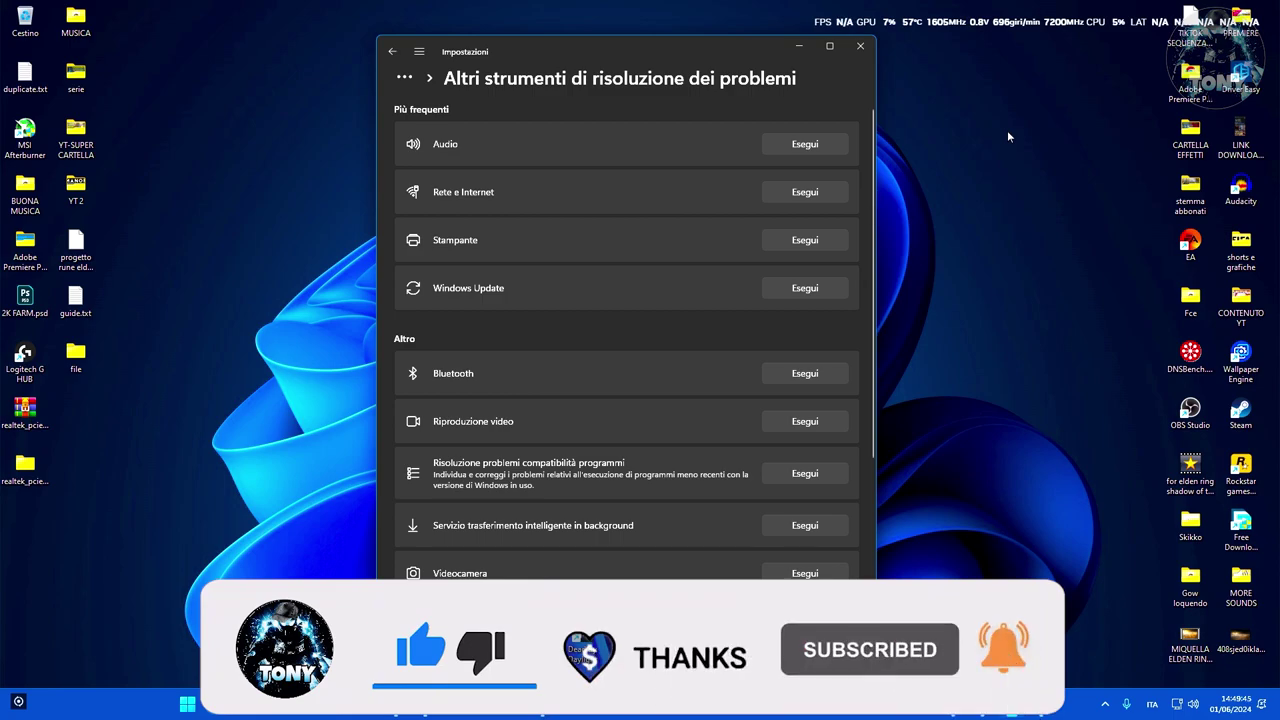
drag(731, 44, 696, 47)
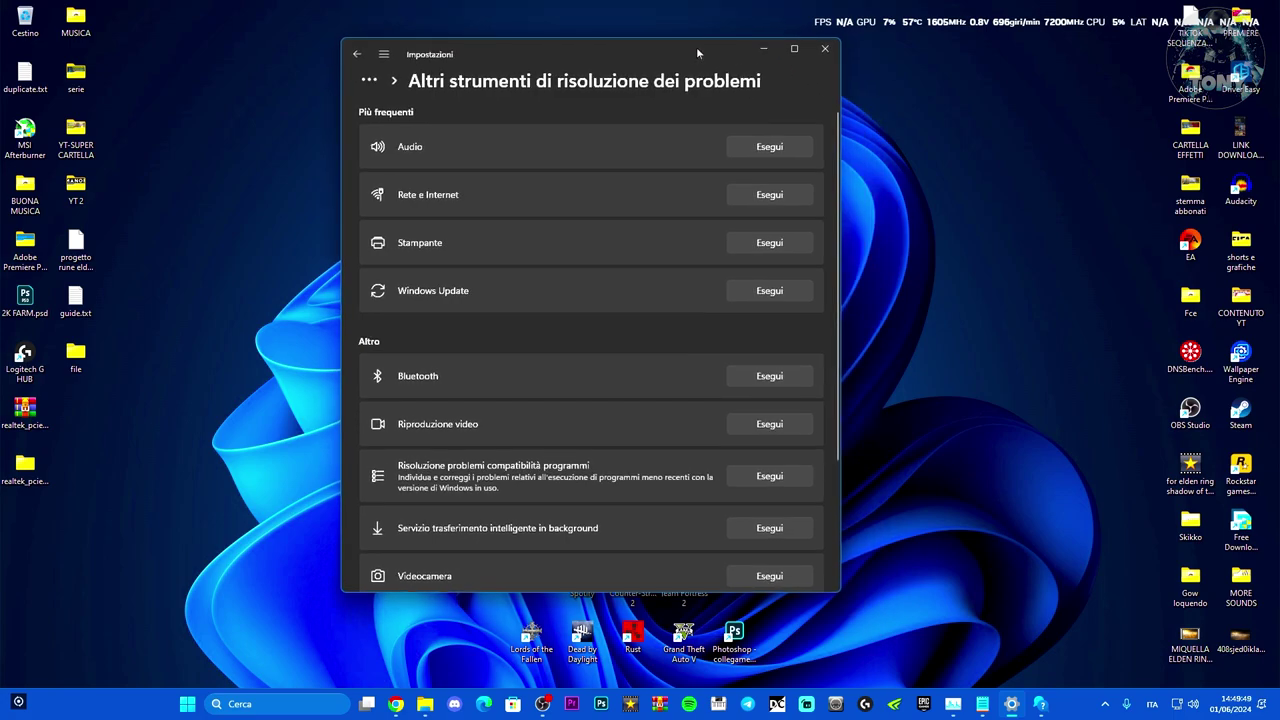
click(824, 50)
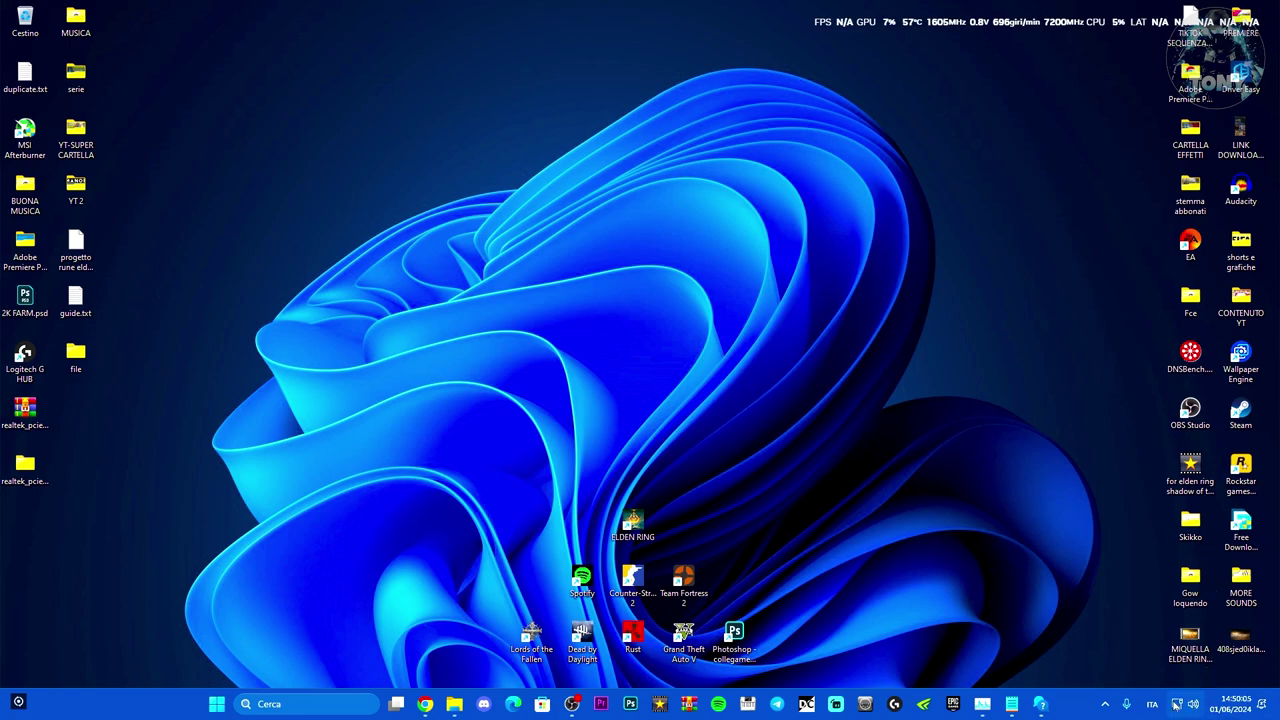
View the Ripristino della rete page in the advanced network settings without resetting, and close the settings
right_click(1177, 705)
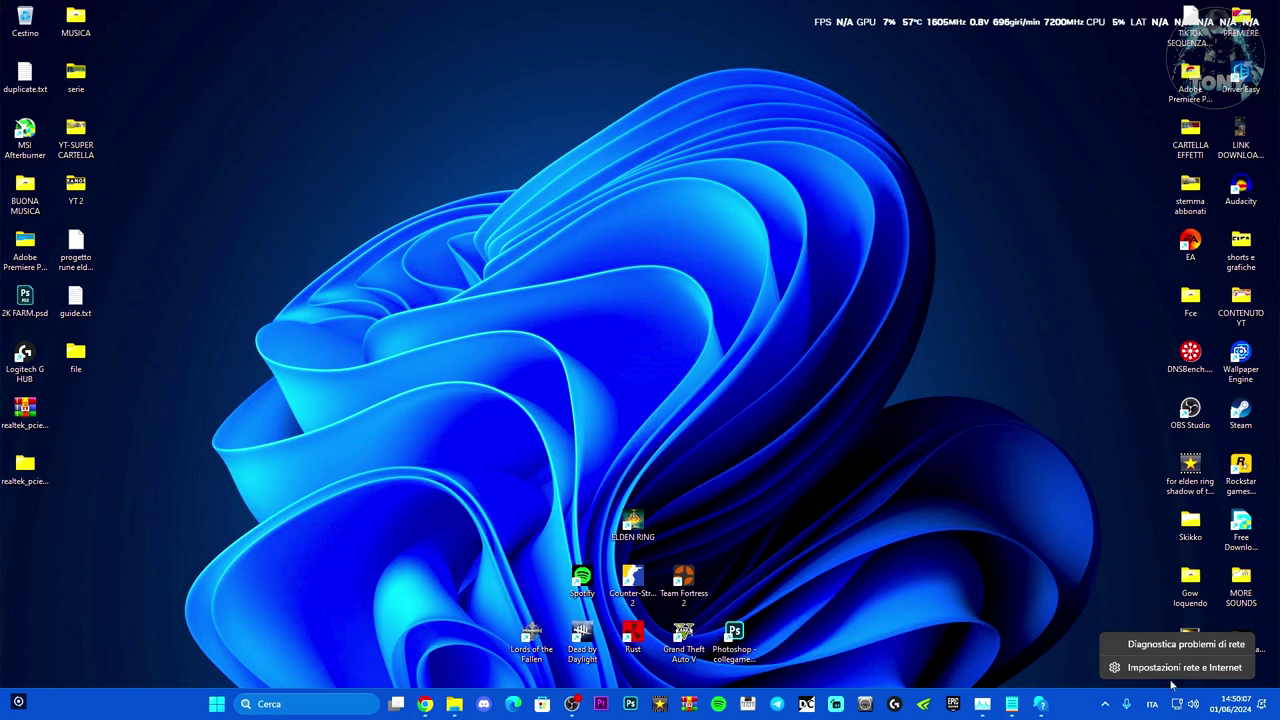
click(1174, 669)
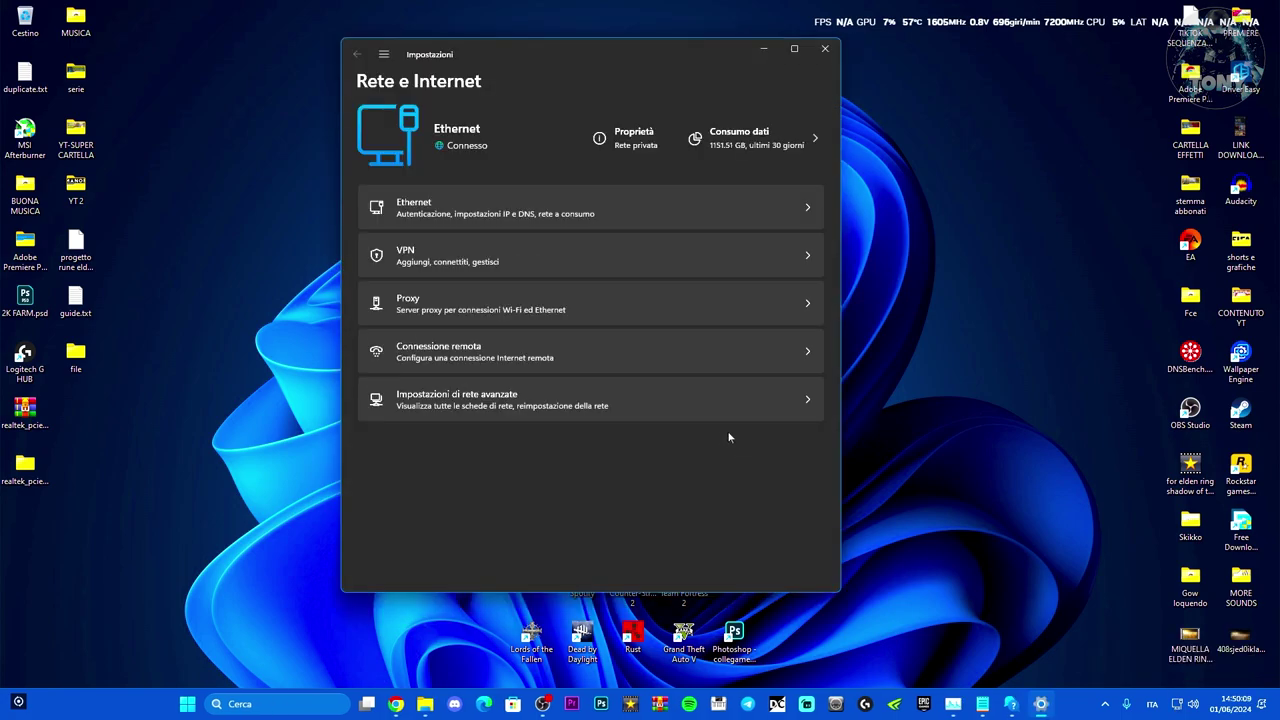
click(664, 410)
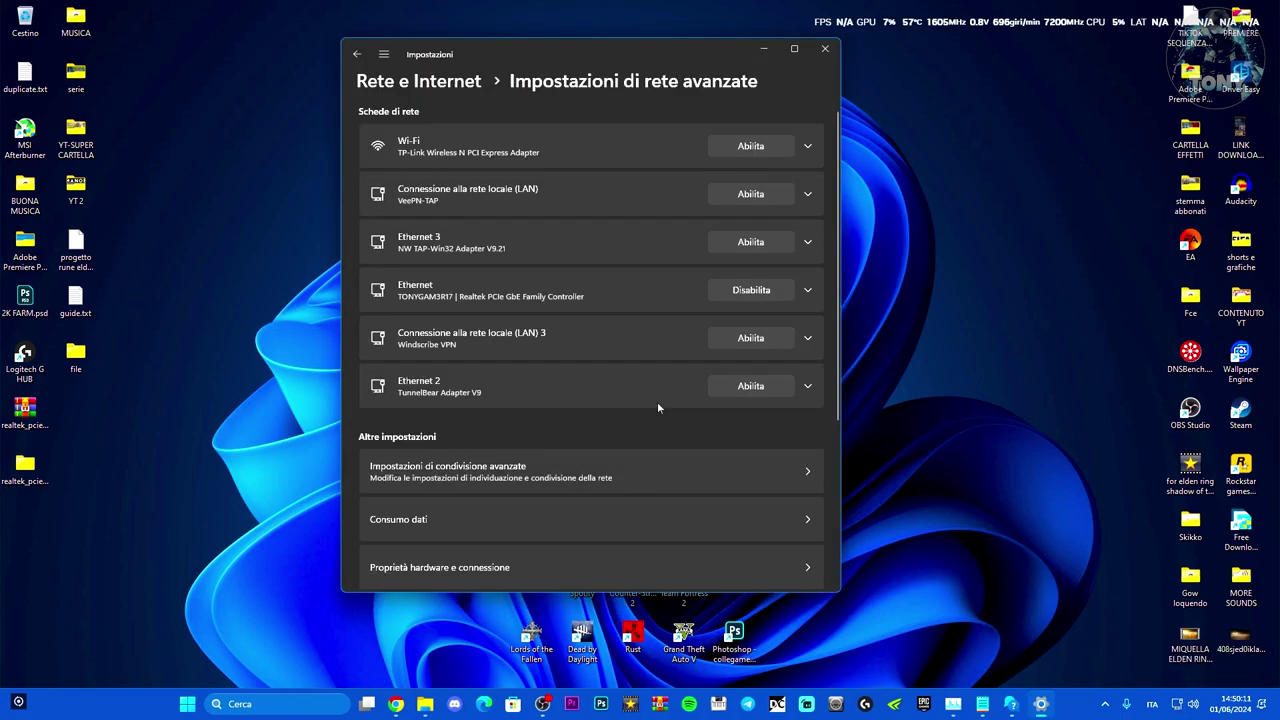
scroll(655, 401, down, 4)
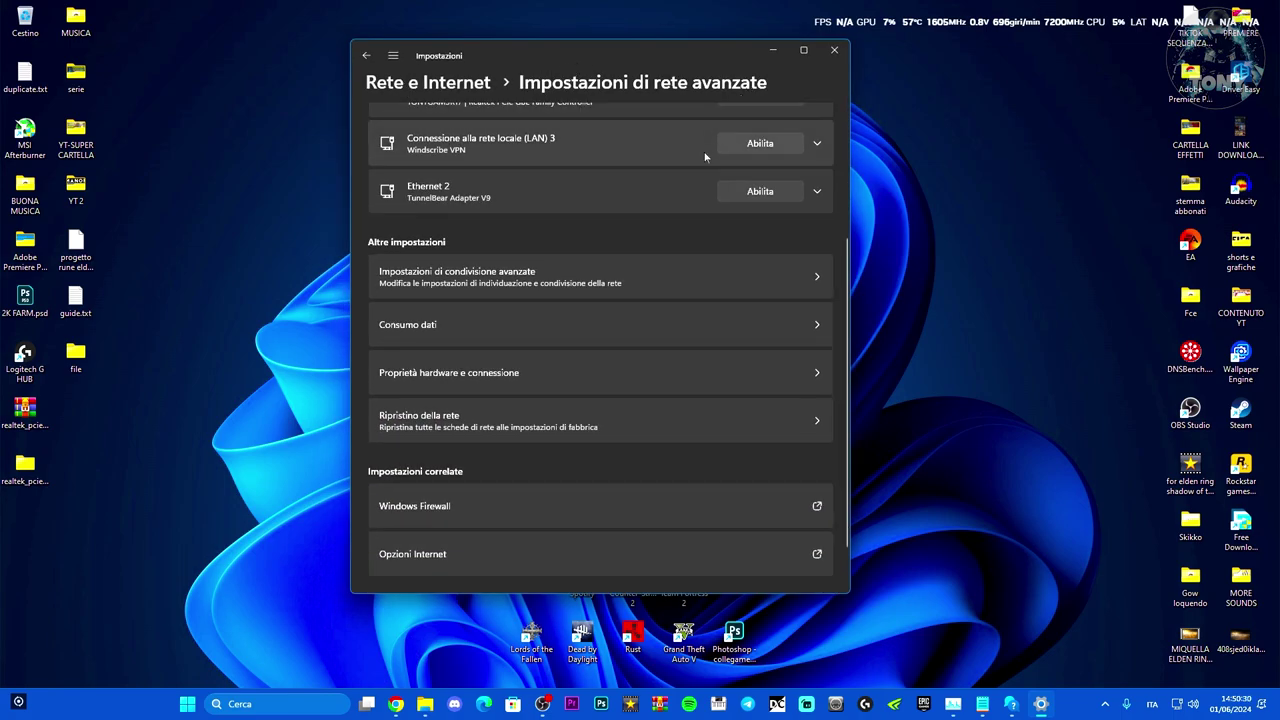
click(510, 422)
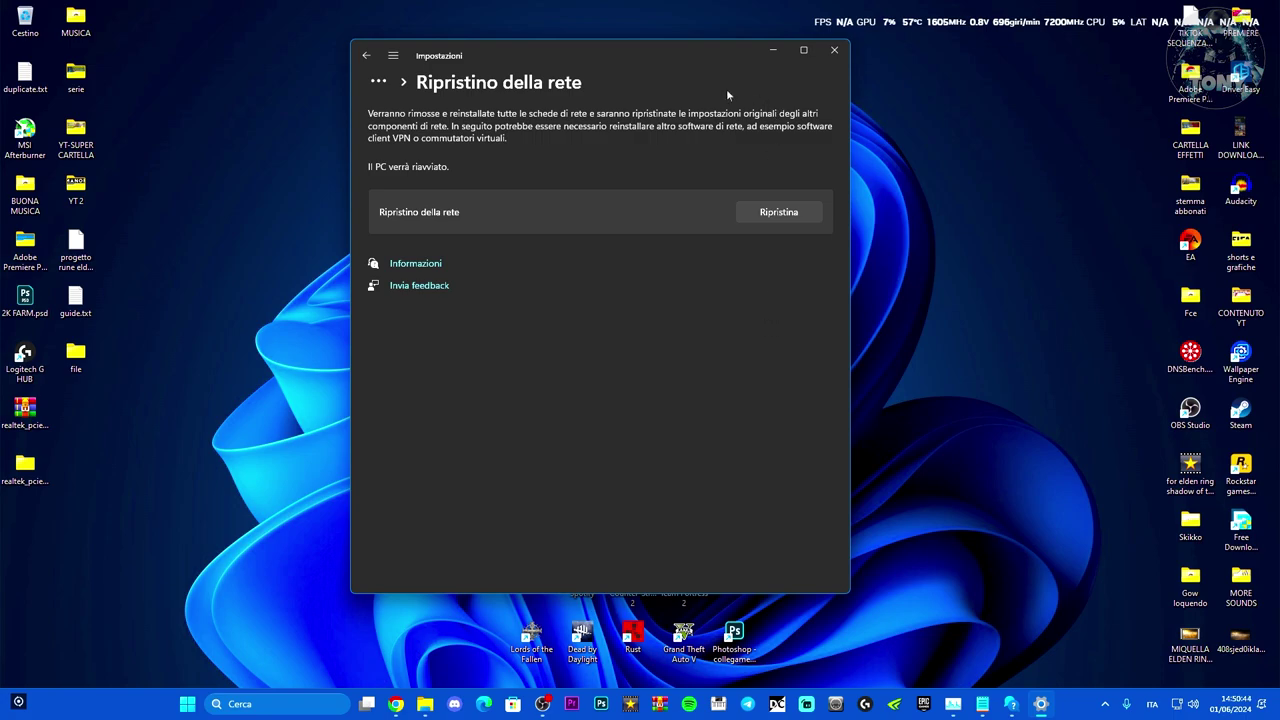
click(830, 52)
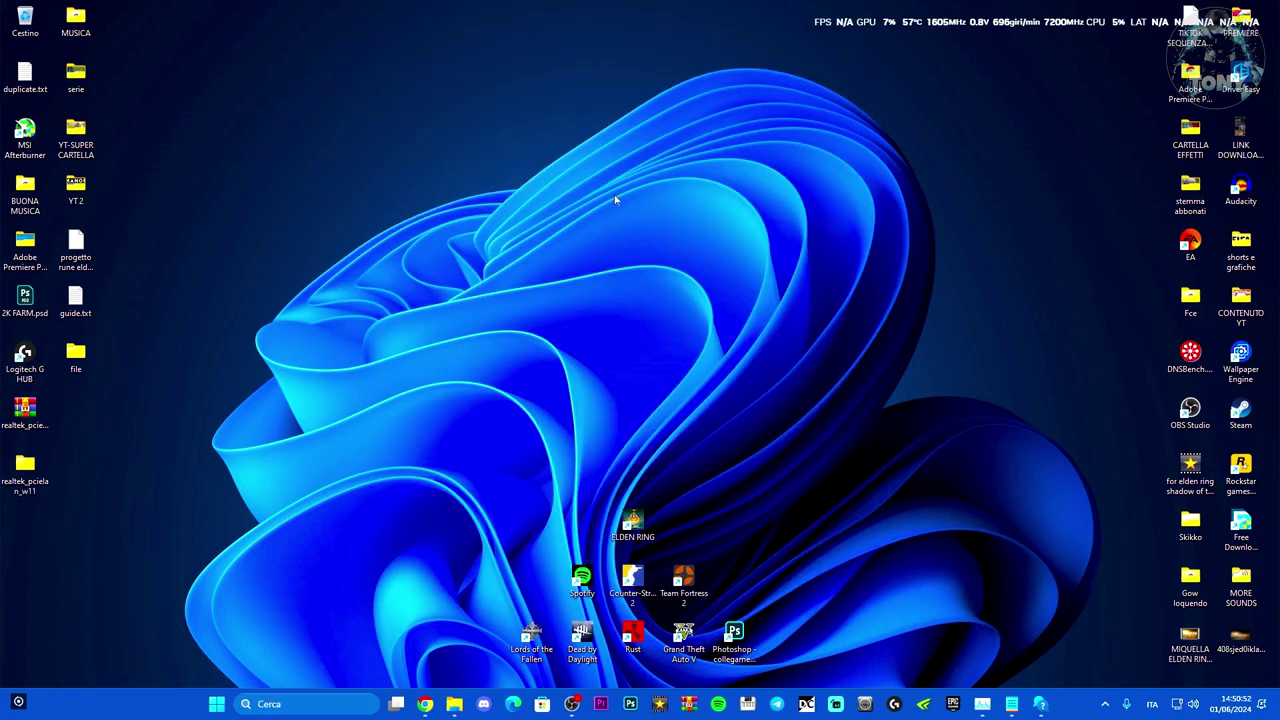
Open the properties of the Realtek Ethernet adapter from the Impostazioni di rete avanzate page
right_click(1177, 703)
click(1178, 668)
click(597, 407)
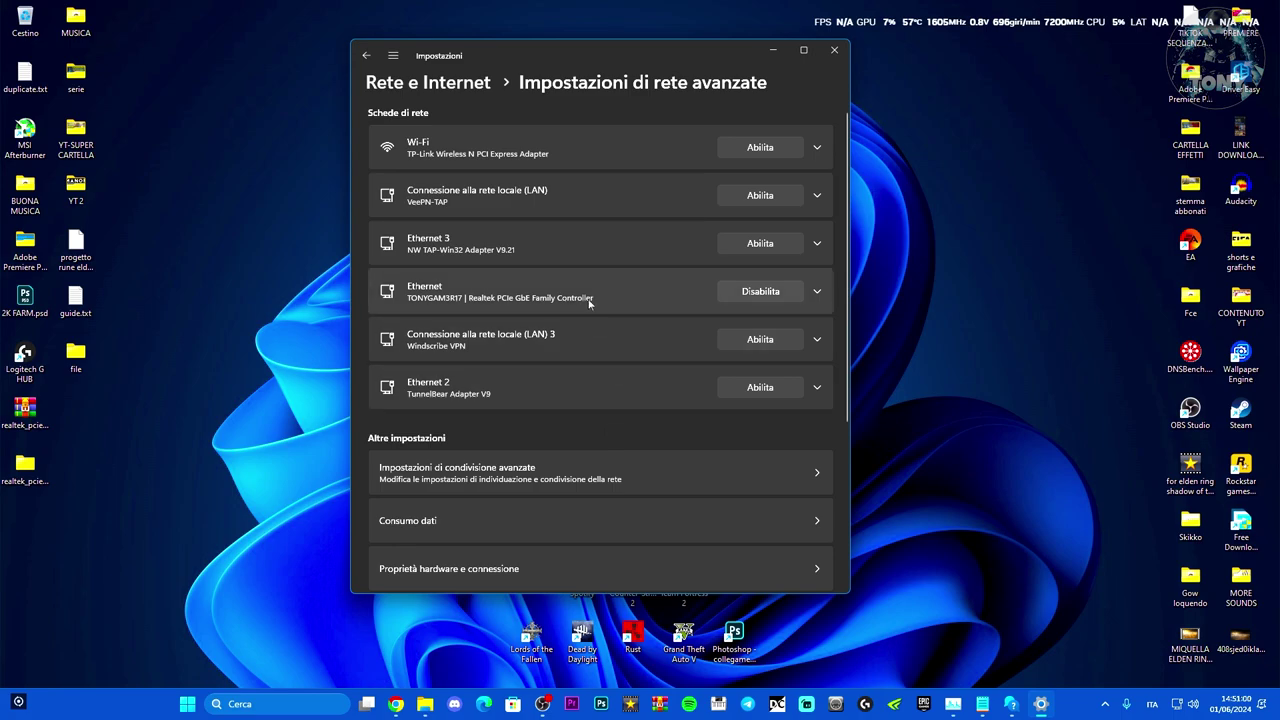
click(627, 300)
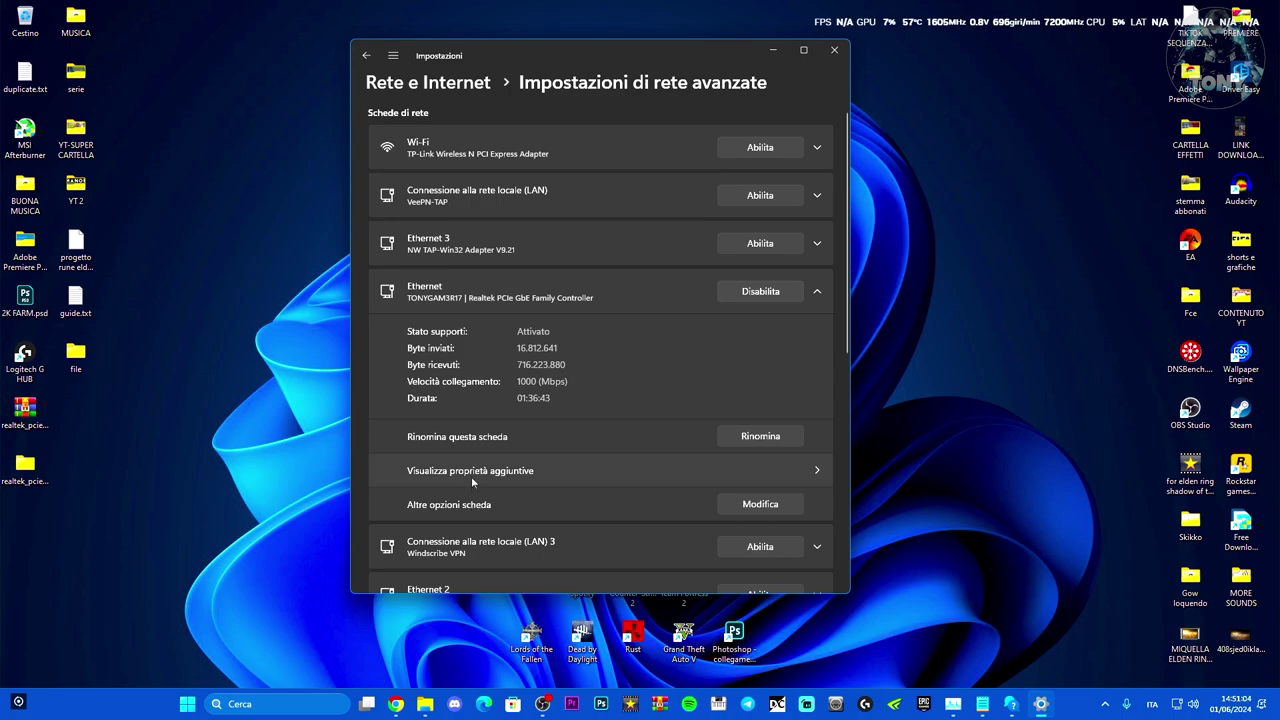
click(759, 504)
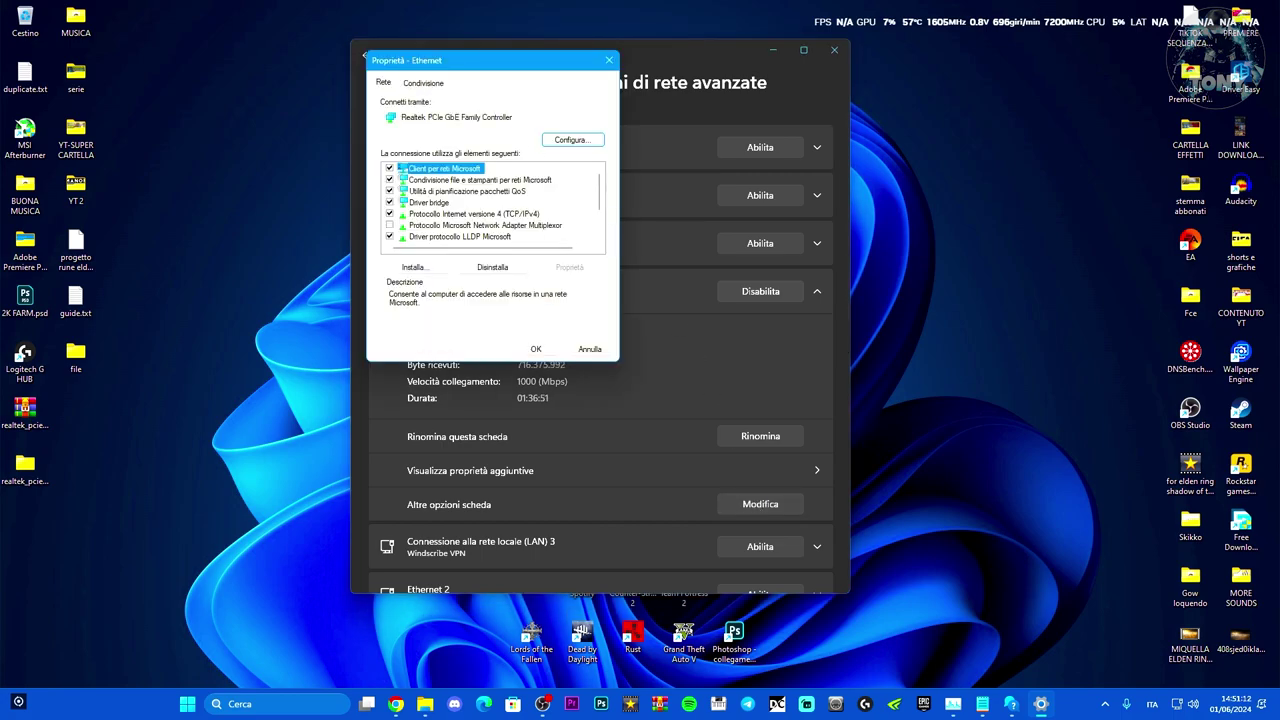
Set Protocollo Internet versione 4 (TCP/IPv4) to obtain the DNS server address automatically, confirm the adapter properties and close Impostazioni
click(458, 216)
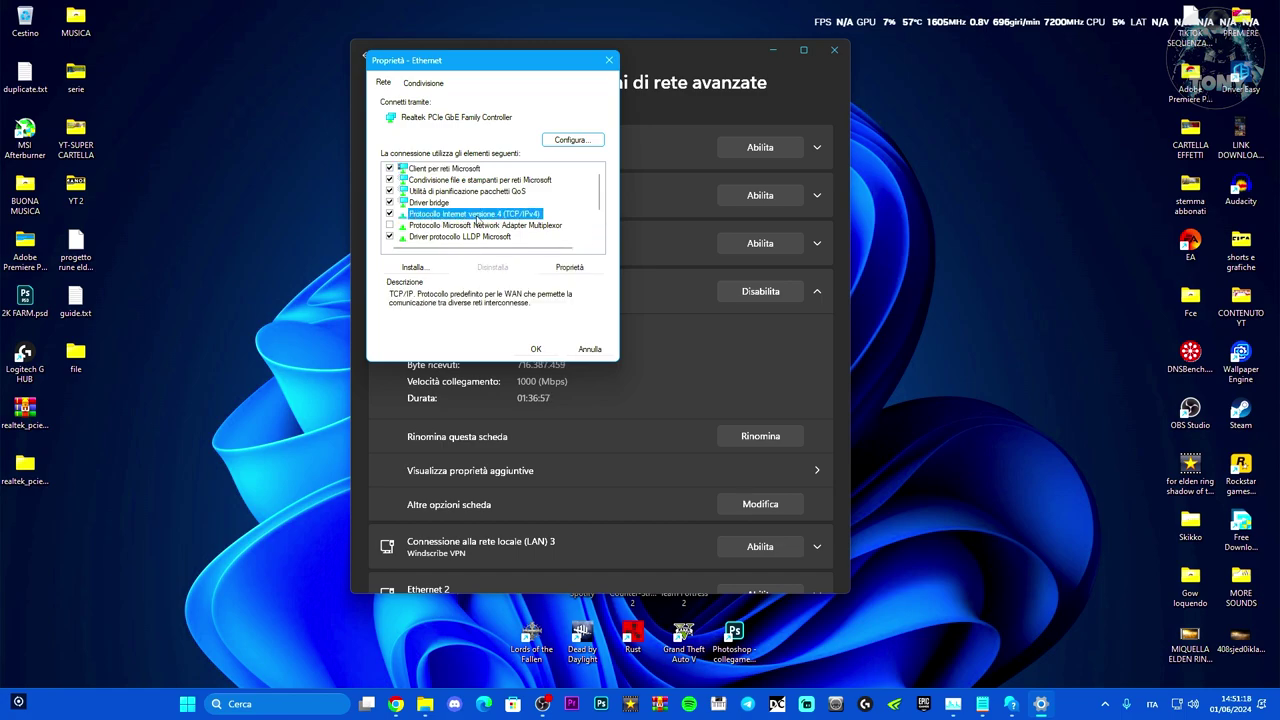
double_click(480, 218)
click(416, 284)
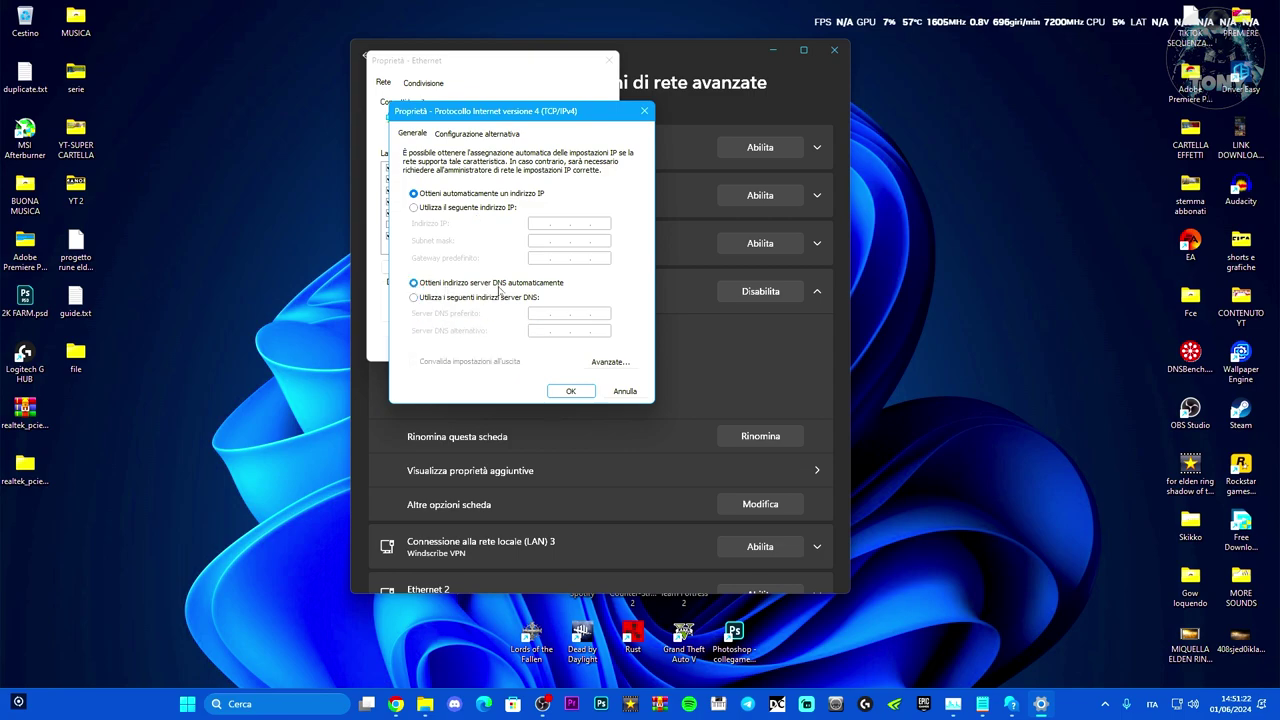
click(577, 394)
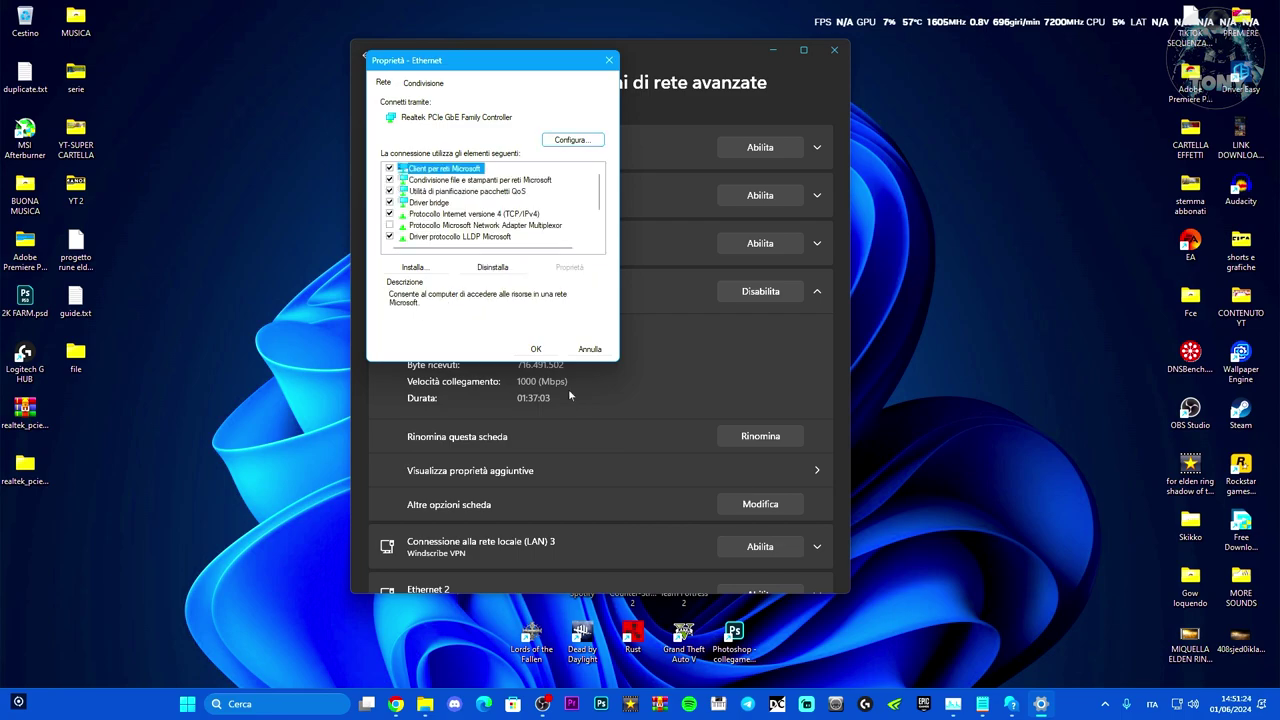
click(534, 350)
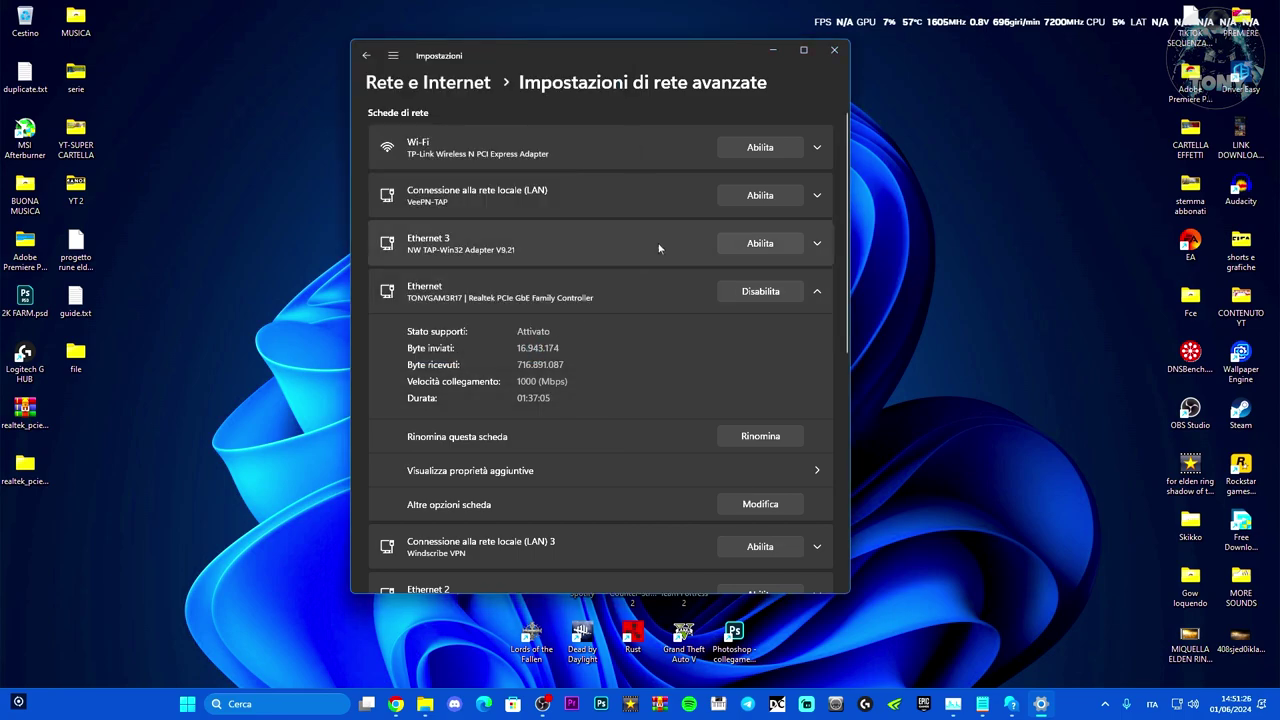
click(834, 49)
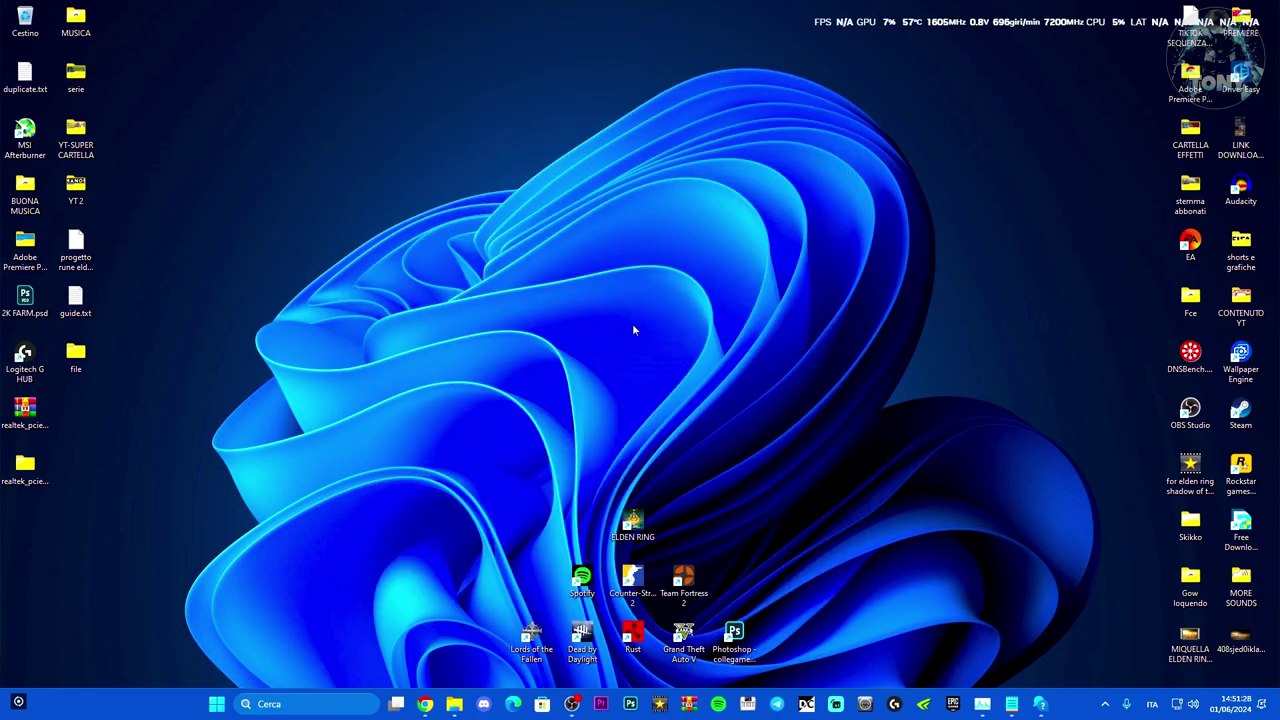
Search Windows for cmd and open Prompt dei comandi as administrator
click(296, 706)
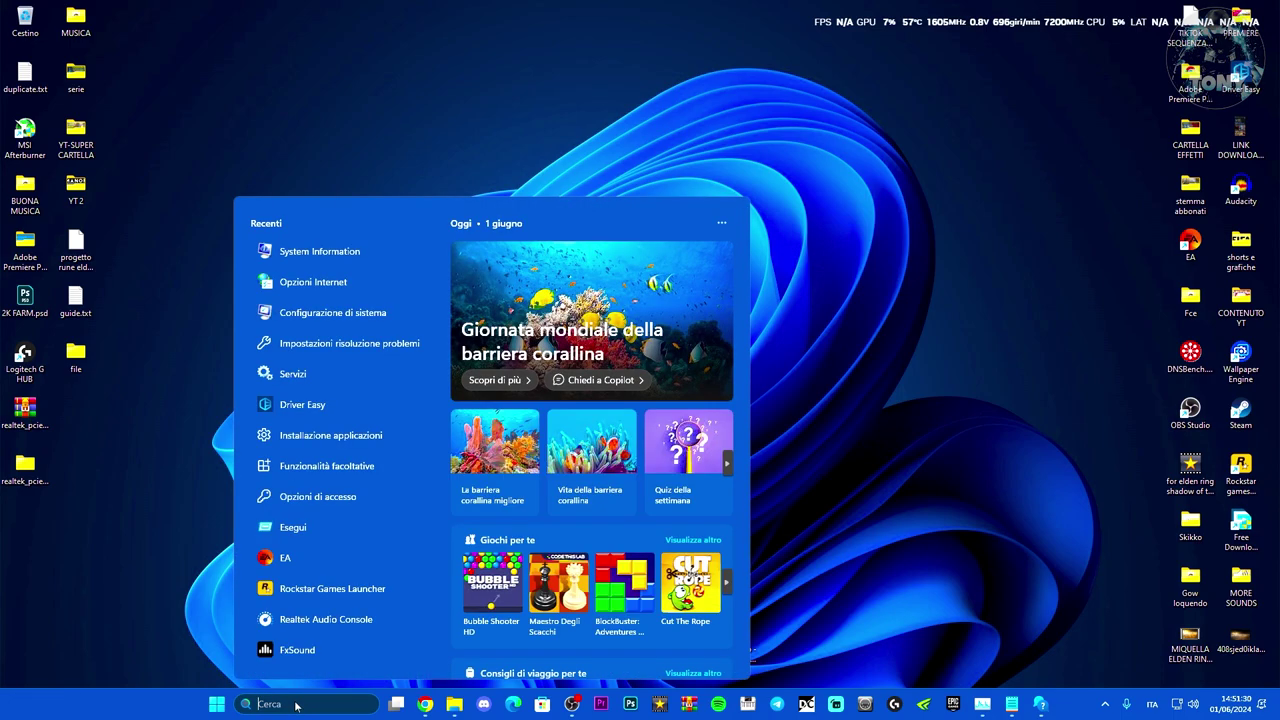
text(cmd)
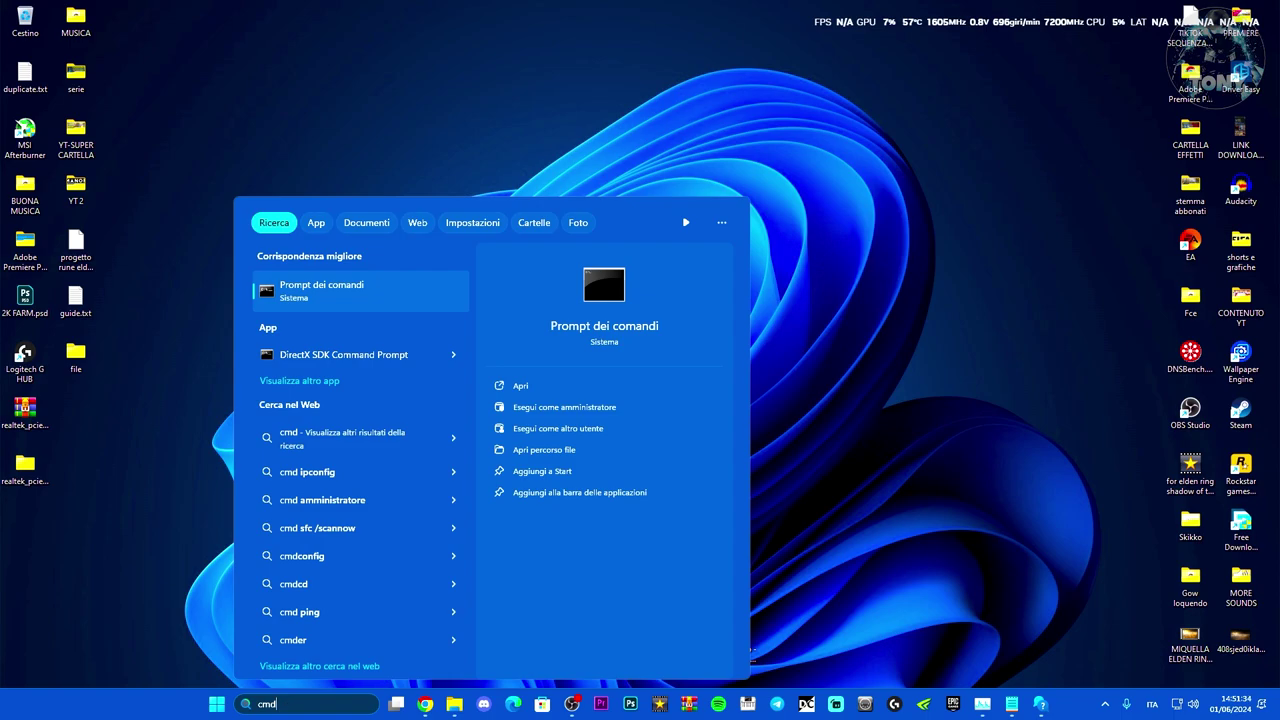
right_click(312, 289)
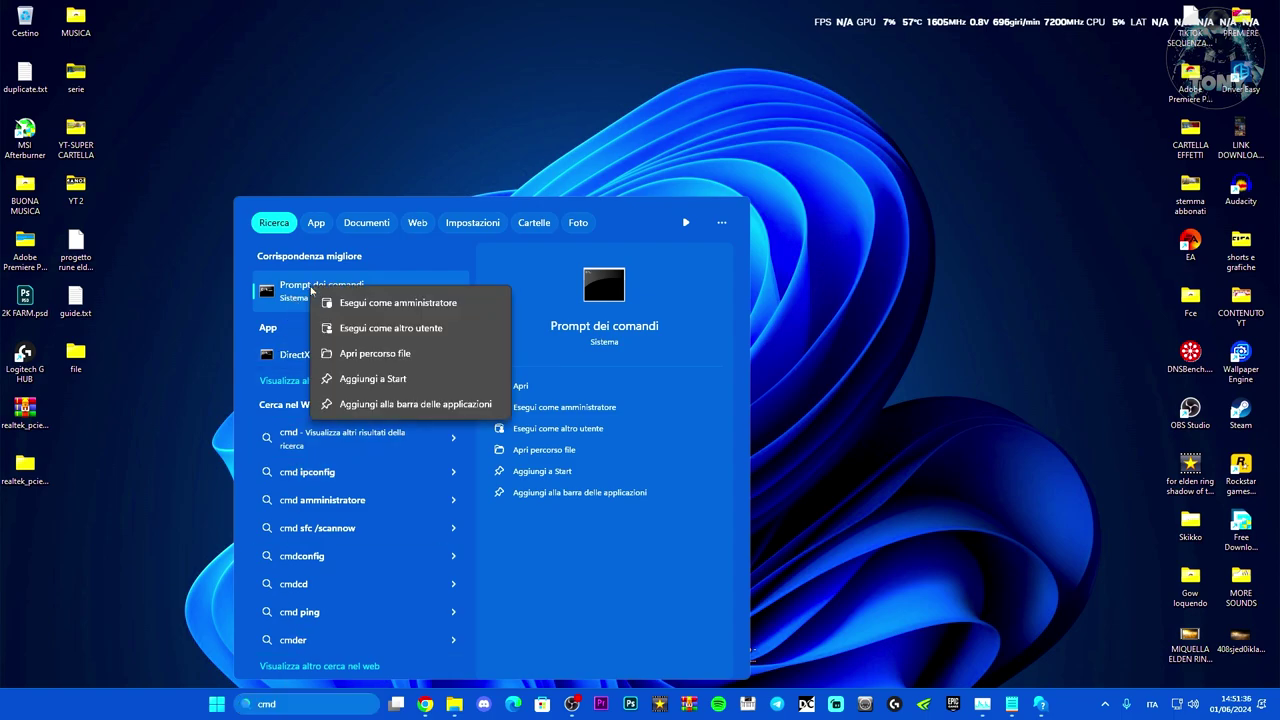
key(Return)
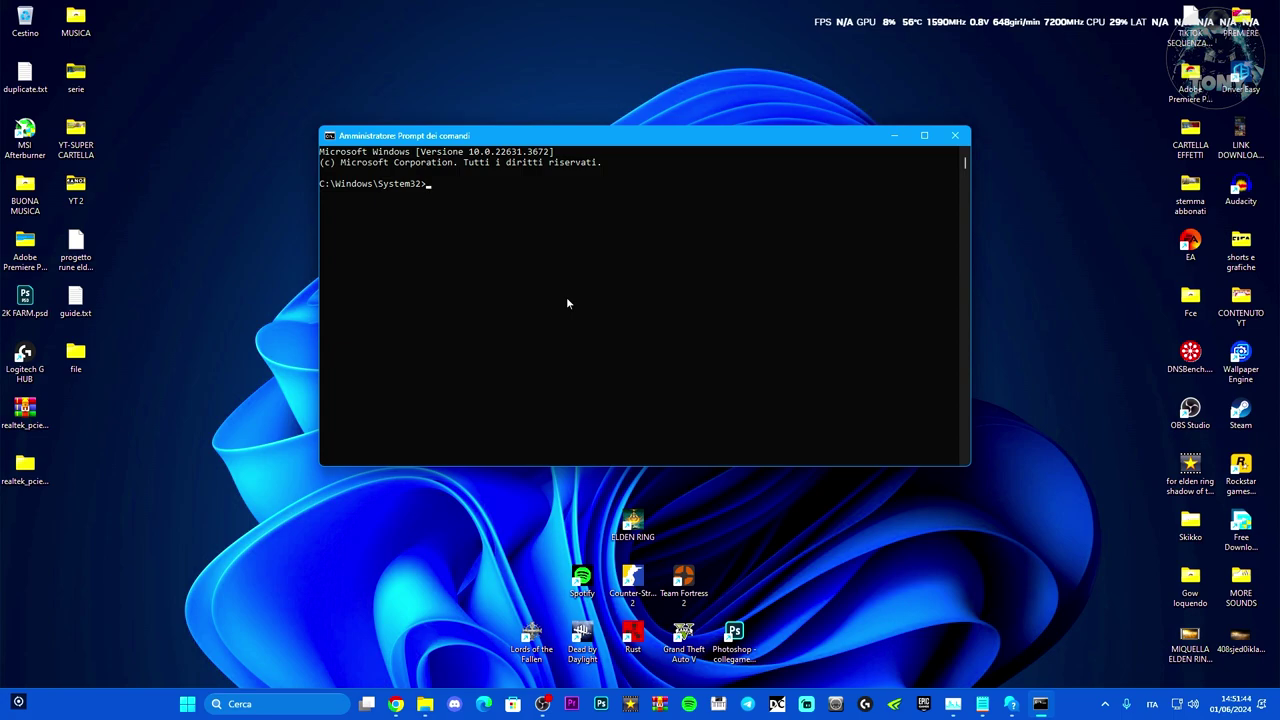
Bring up the wifi cmd.txt notes, place them beside the command prompt and look over the listed network commands
click(982, 704)
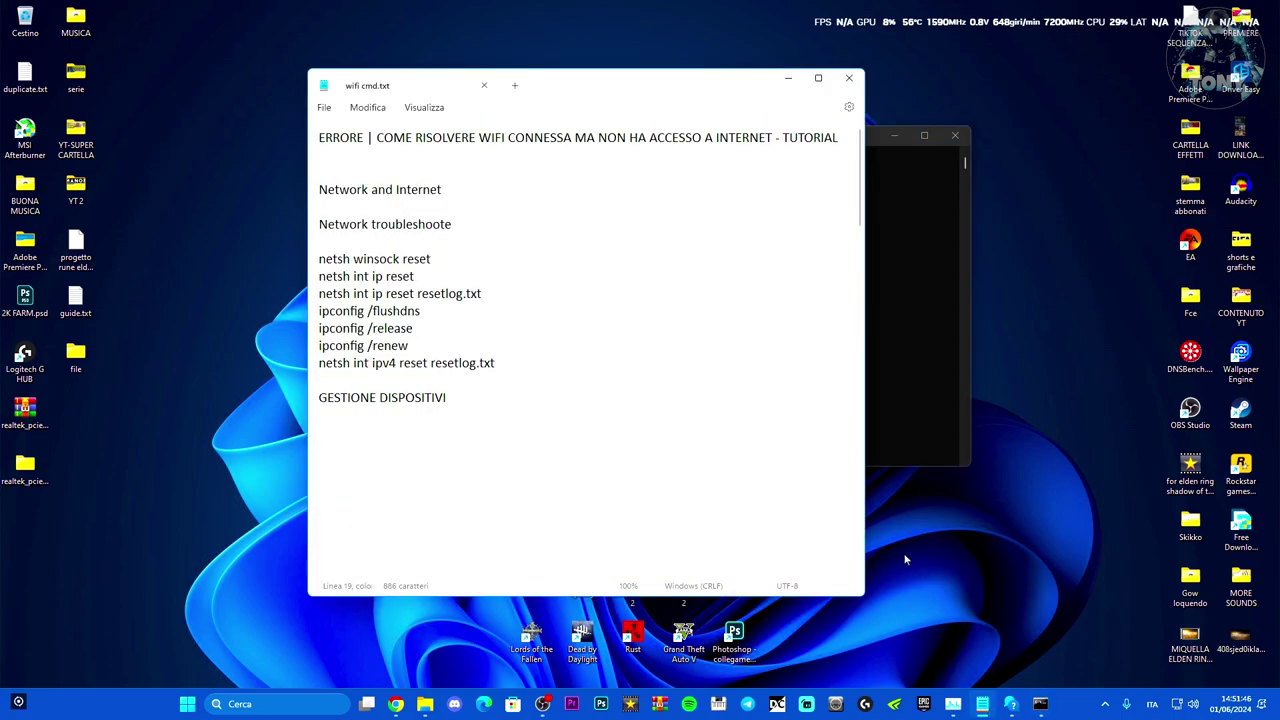
drag(550, 86, 908, 104)
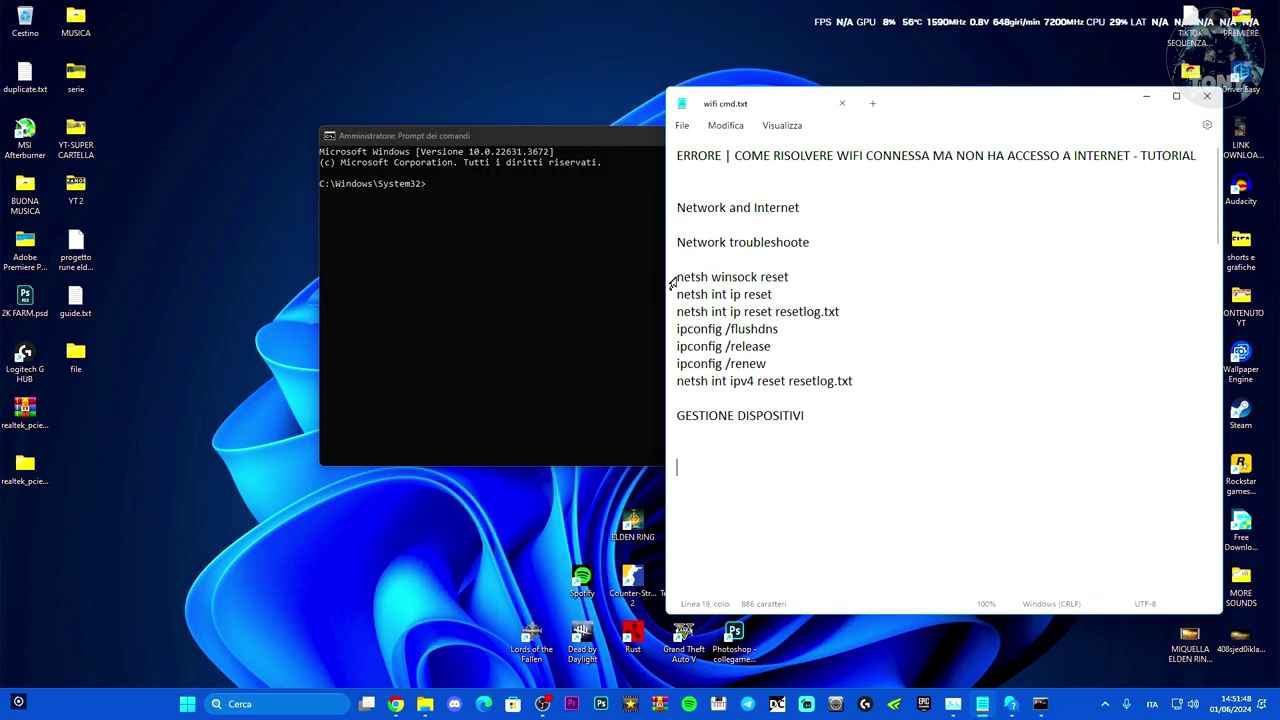
drag(676, 279, 787, 346)
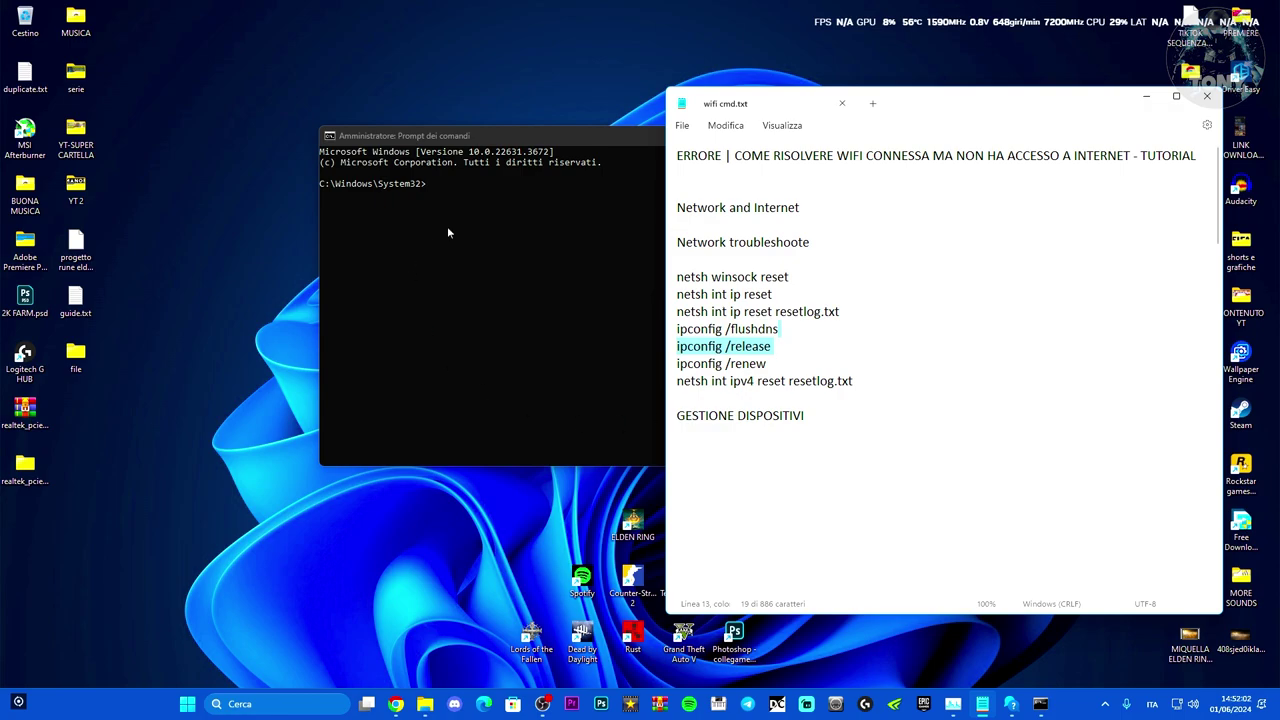
Copy netsh winsock reset from the notes and run it in the command prompt
drag(677, 277, 771, 282)
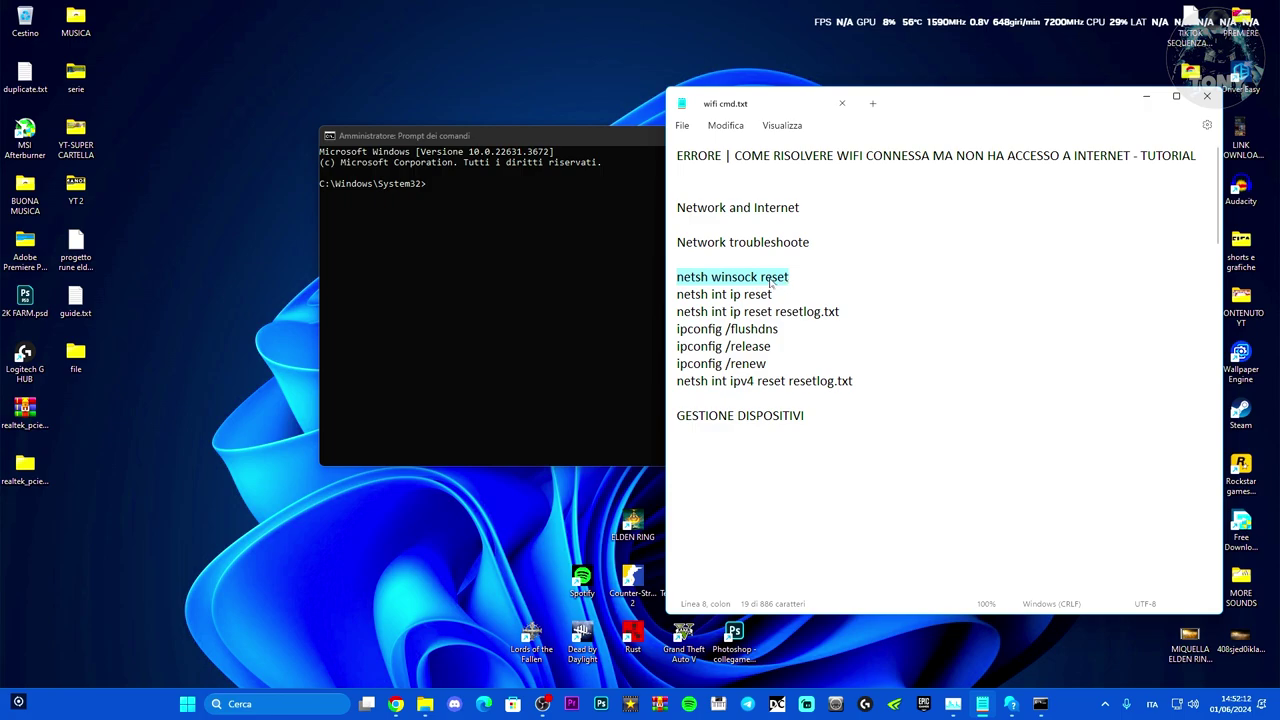
right_click(771, 283)
click(800, 347)
click(425, 187)
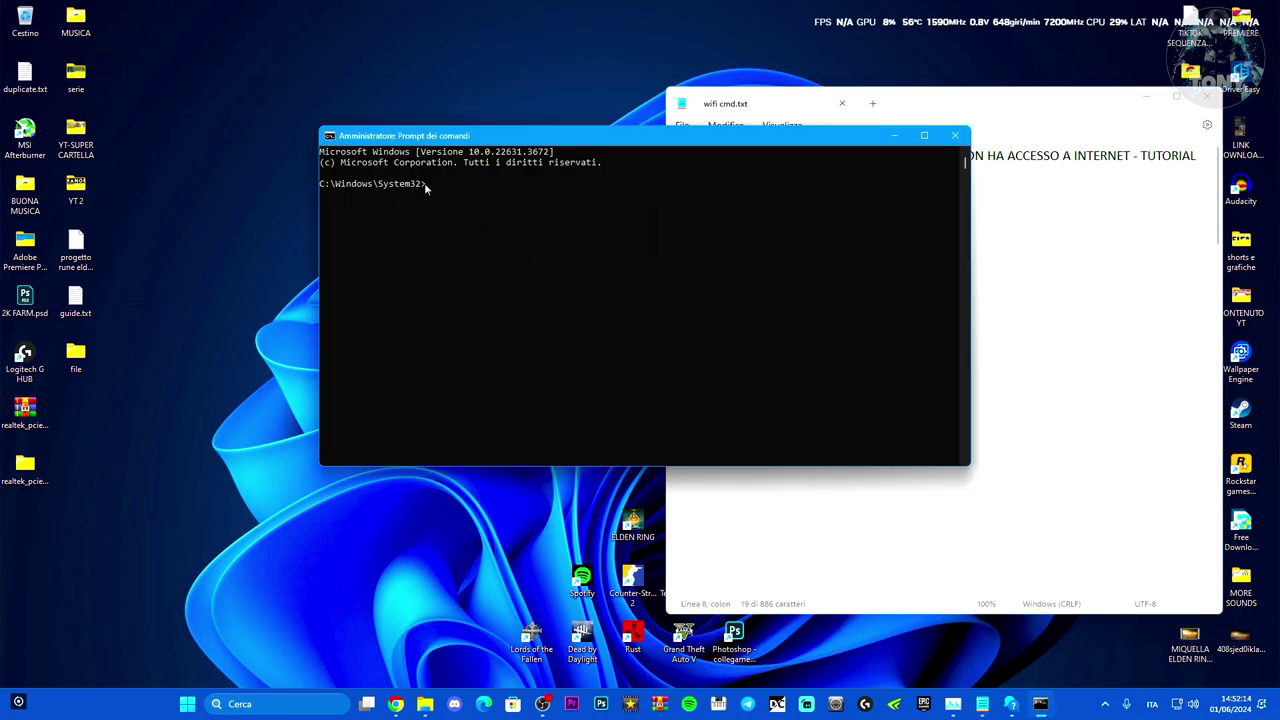
key(ctrl+v)
key(Return)
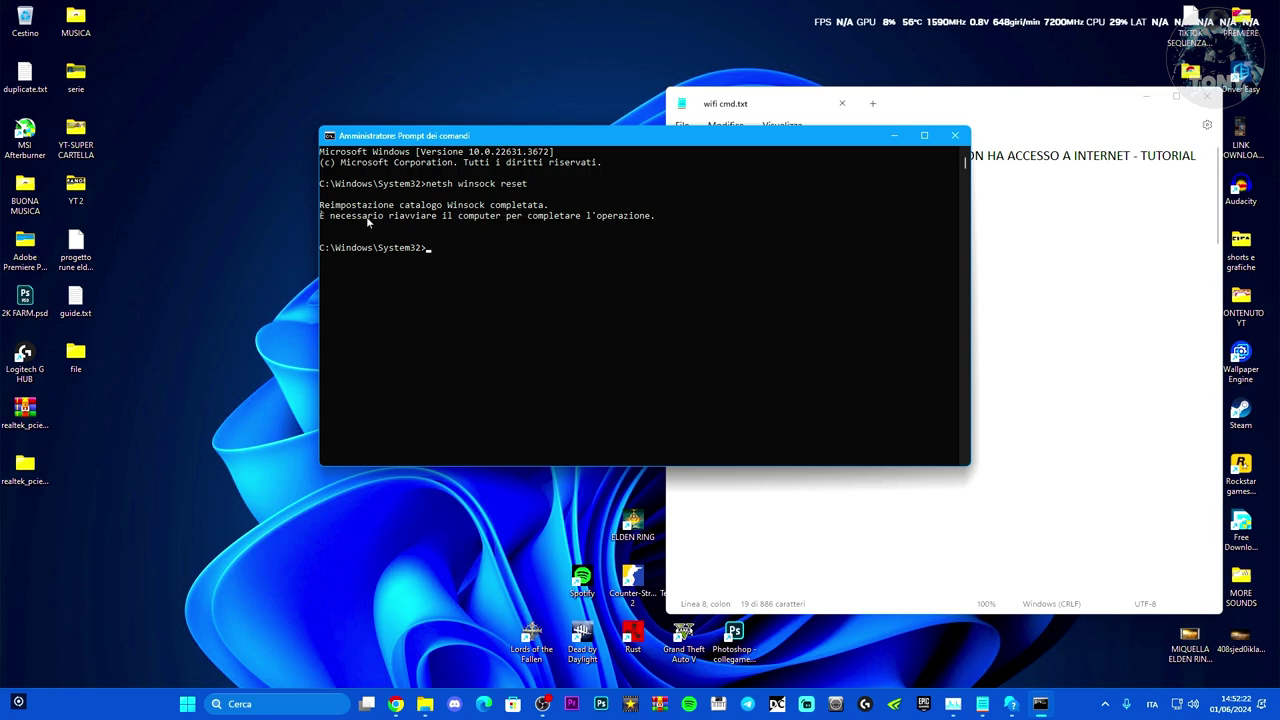
Move the command prompt clear of the notes and run the copied netsh int ip reset command in it
drag(718, 136, 398, 139)
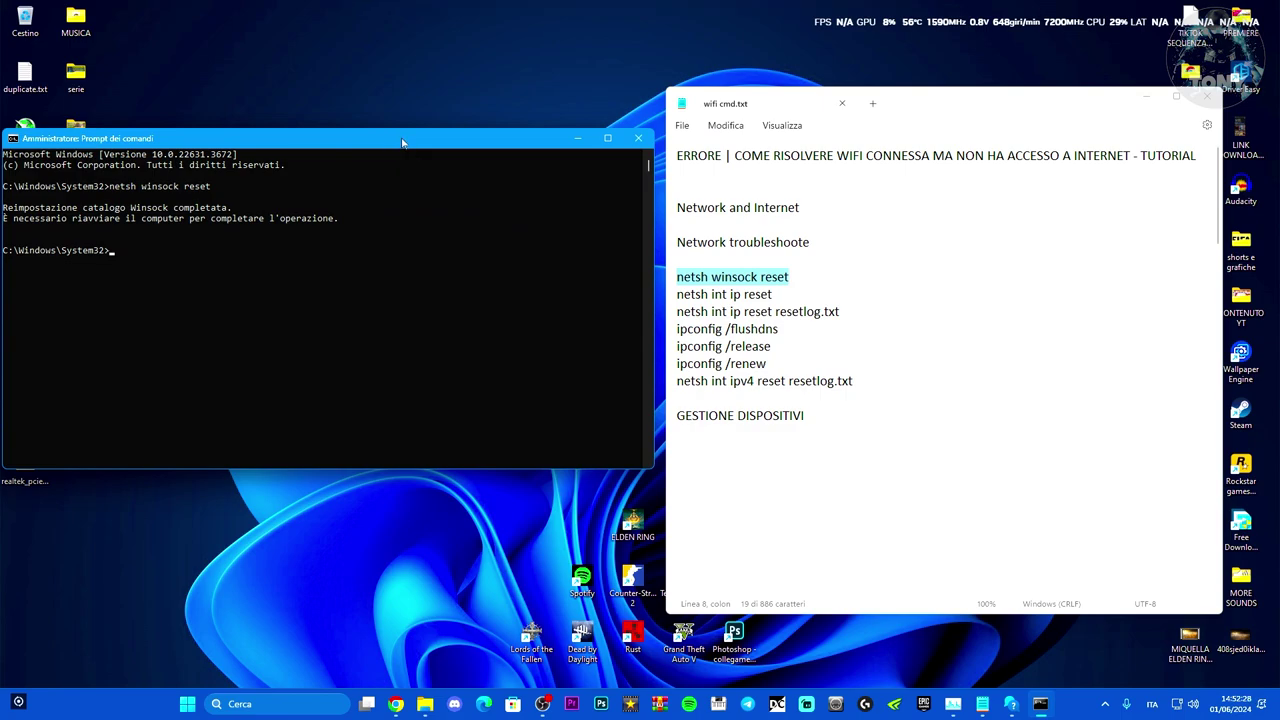
drag(677, 294, 772, 295)
right_click(767, 301)
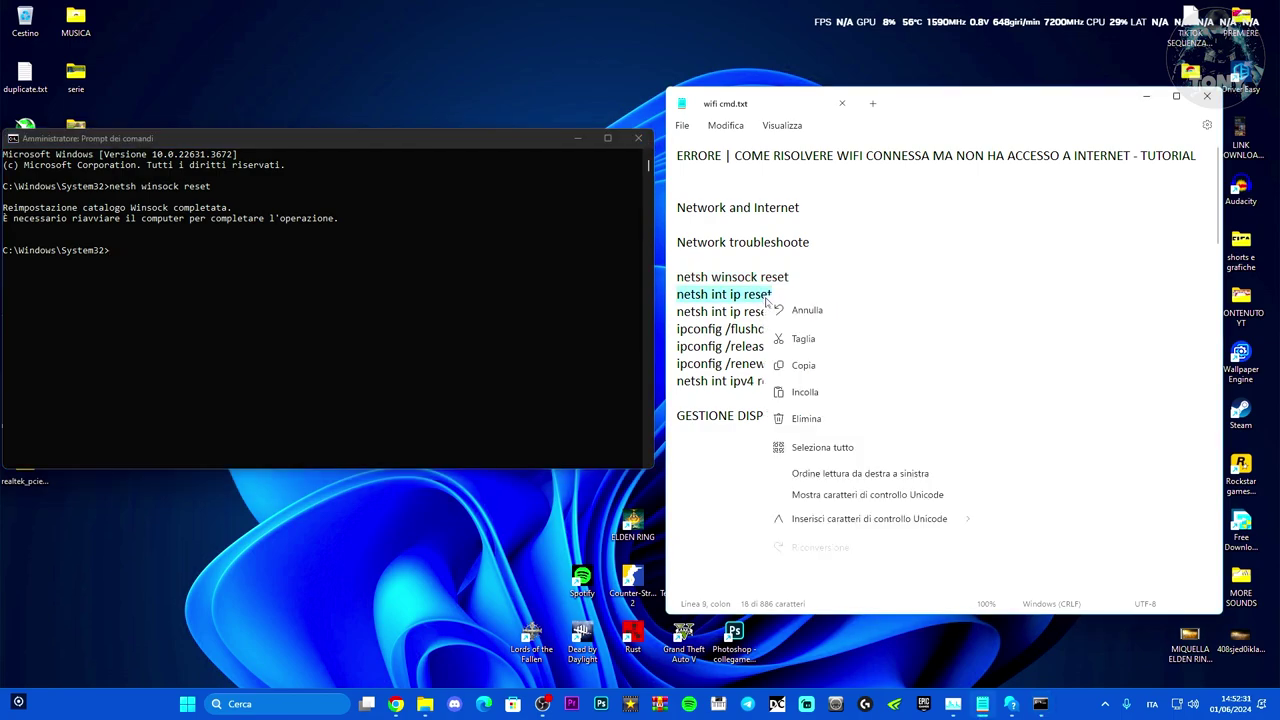
click(803, 365)
click(112, 253)
right_click(112, 253)
key(Return)
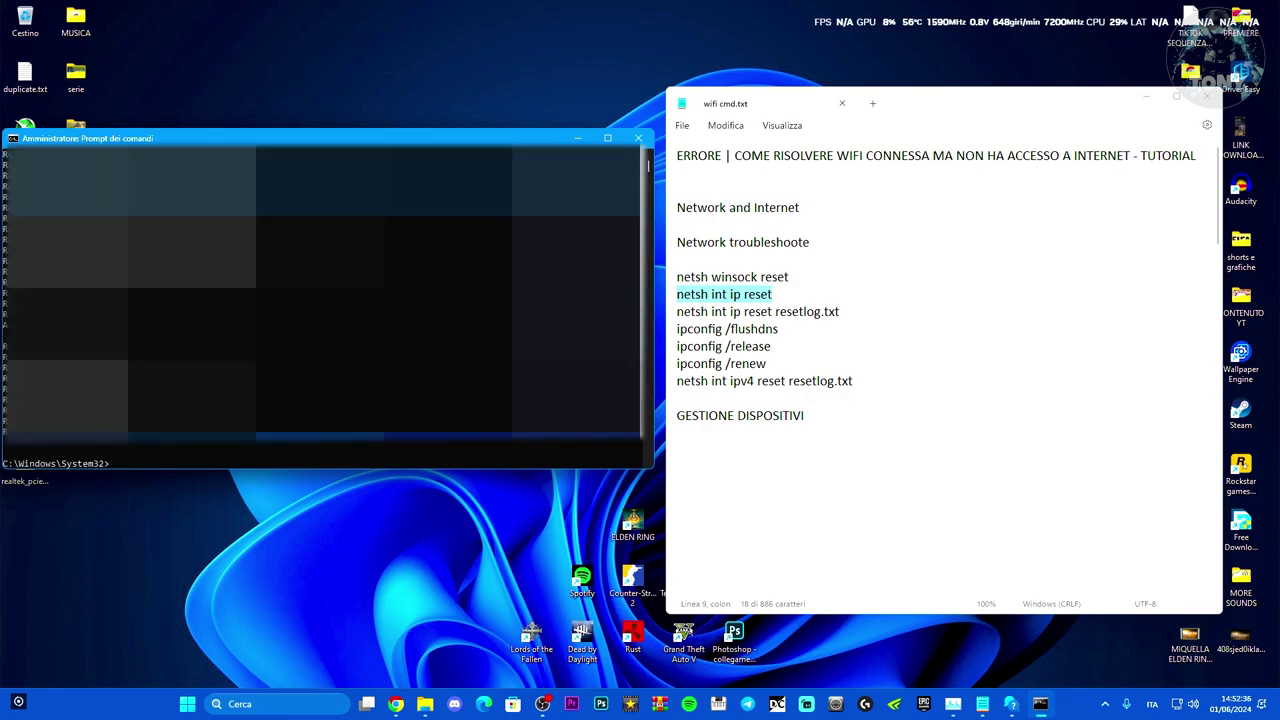
Copy netsh int ip reset resetlog.txt from the notes and run it in the command prompt
drag(677, 312, 840, 314)
right_click(838, 316)
click(869, 383)
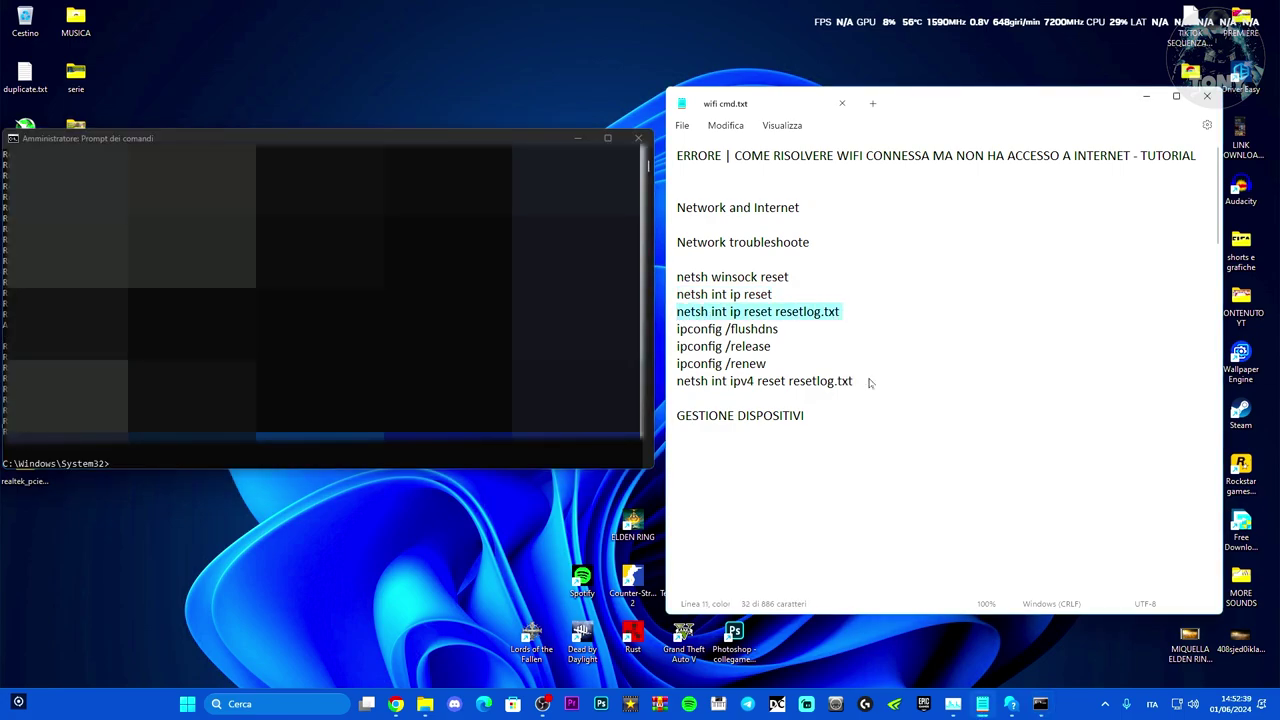
click(111, 466)
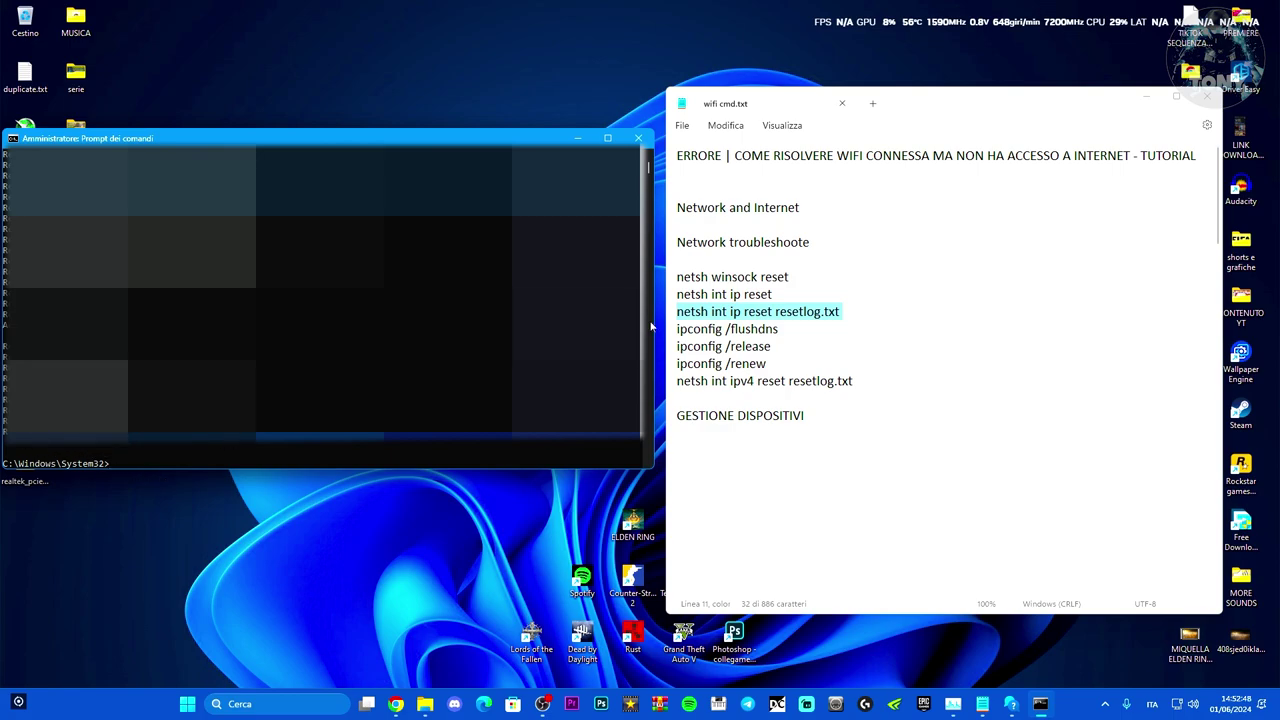
Flush the DNS cache by running the copied ipconfig /flushdns command in the command prompt
drag(677, 330, 787, 331)
right_click(788, 331)
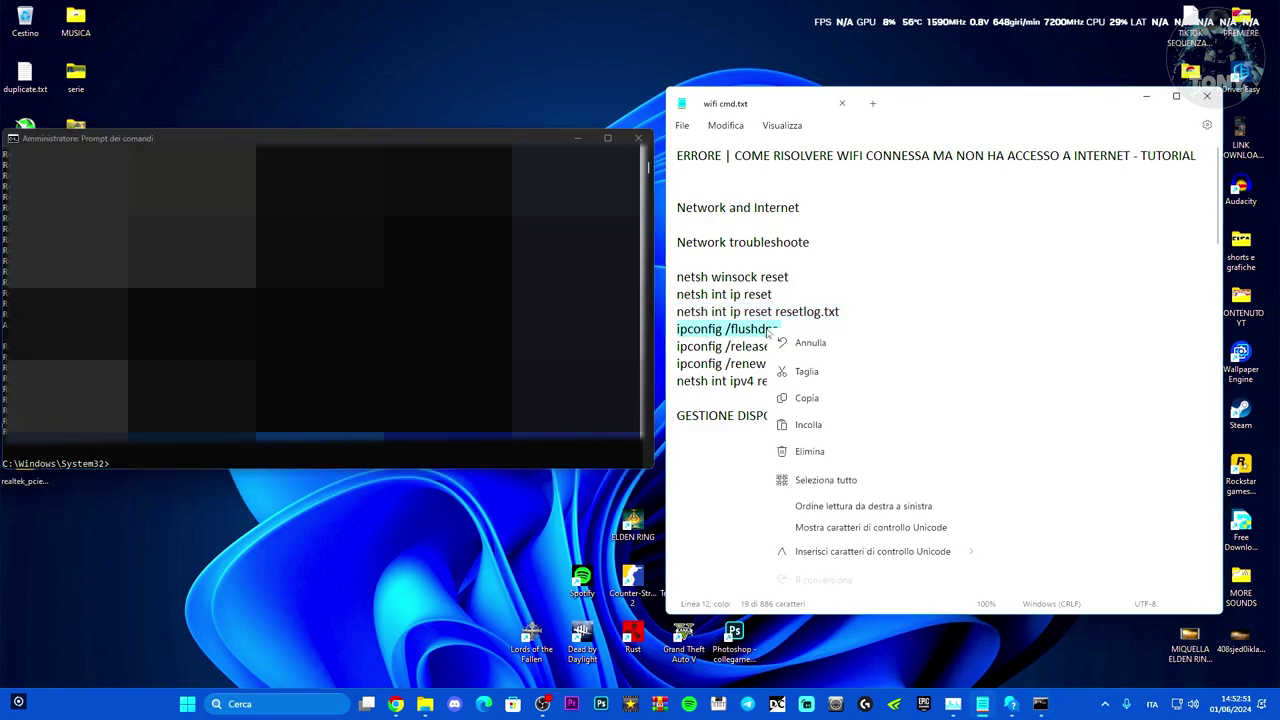
click(806, 398)
click(113, 464)
right_click(136, 468)
key(Return)
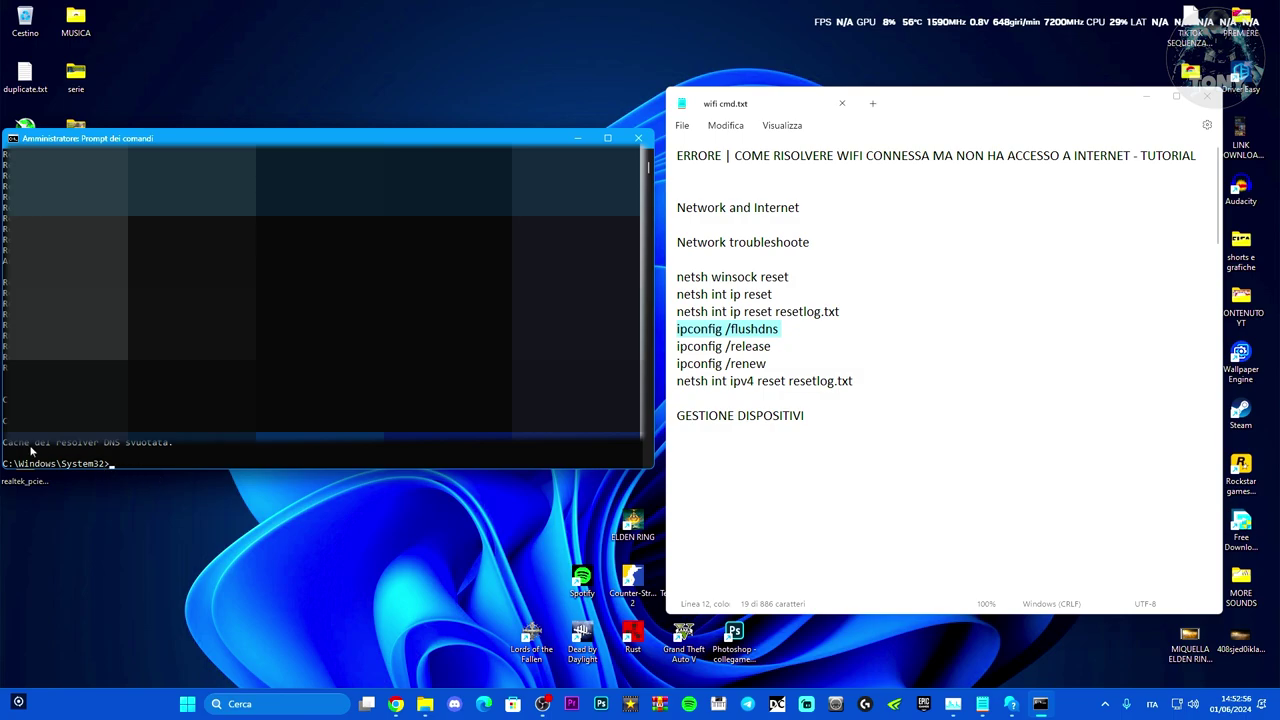
Release the IP address by running the copied ipconfig /release command in the command prompt
drag(674, 347, 781, 350)
click(779, 347)
key(shift+Left)
key(shift+Left)
key(shift+Left)
key(shift+Left)
key(shift+Left)
key(shift+Left)
key(shift+Left)
key(shift+Left)
key(shift+Left)
key(shift+Left)
key(shift+Left)
key(shift+Left)
key(shift+Left)
key(shift+Left)
key(shift+Left)
key(shift+Left)
key(shift+Left)
right_click(711, 354)
click(738, 422)
click(111, 463)
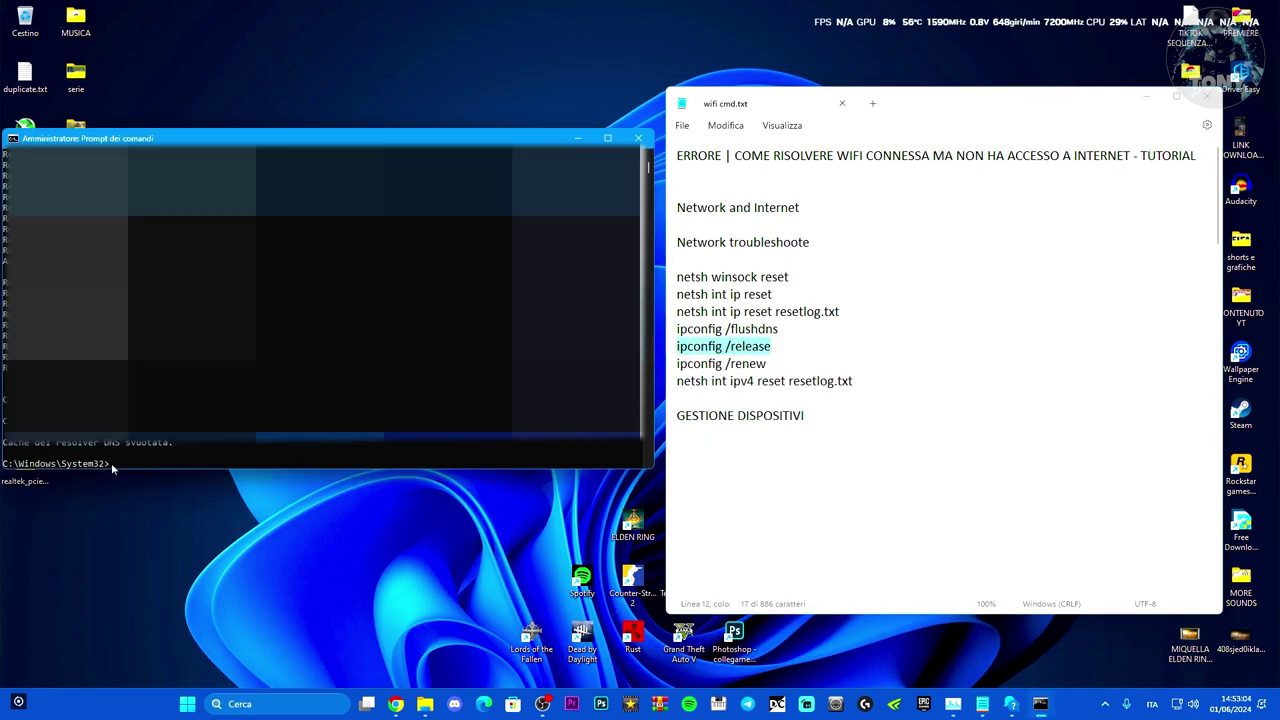
key(ctrl+v)
key(Return)
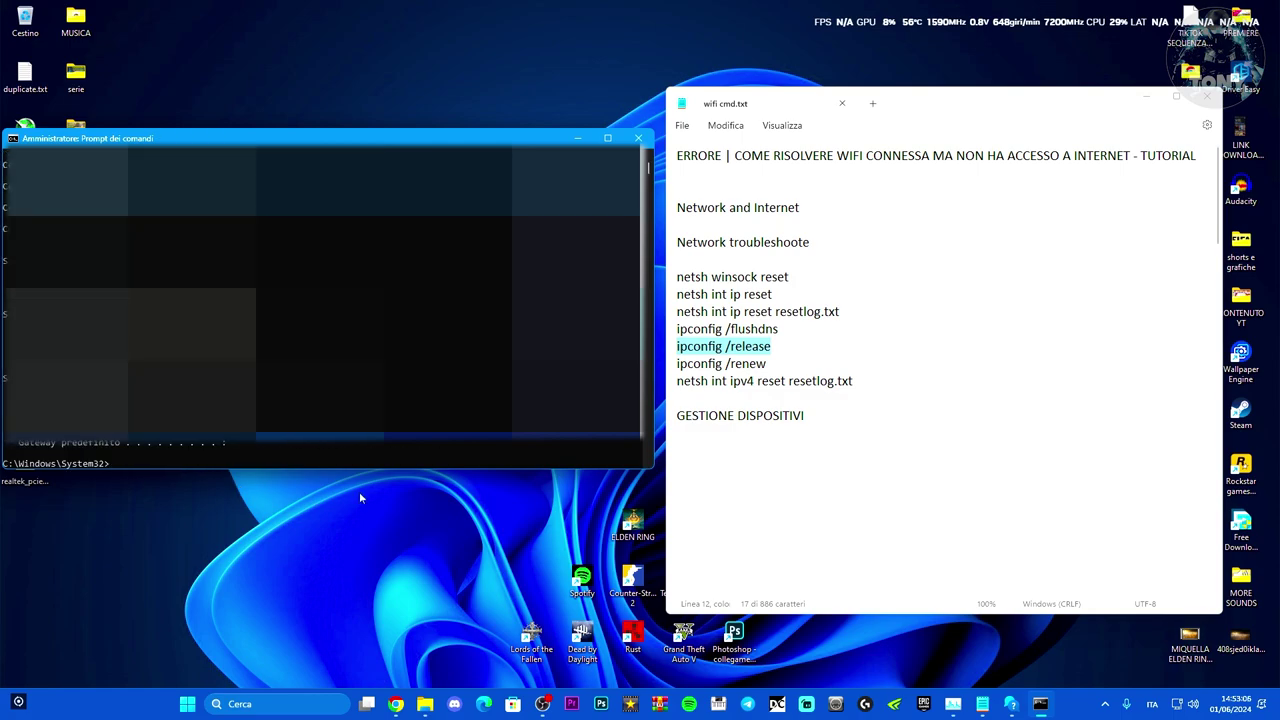
Renew the IP address by running the copied ipconfig /renew command in the command prompt
drag(677, 364, 766, 364)
right_click(786, 374)
click(805, 442)
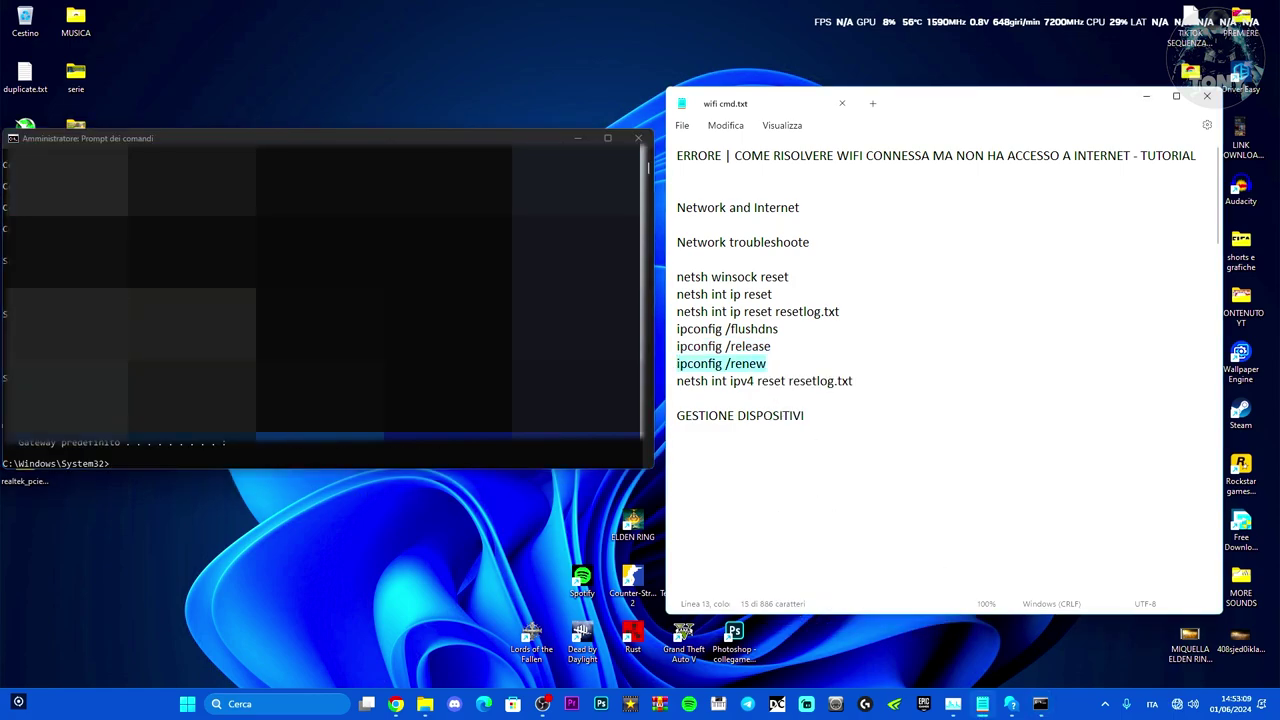
click(112, 464)
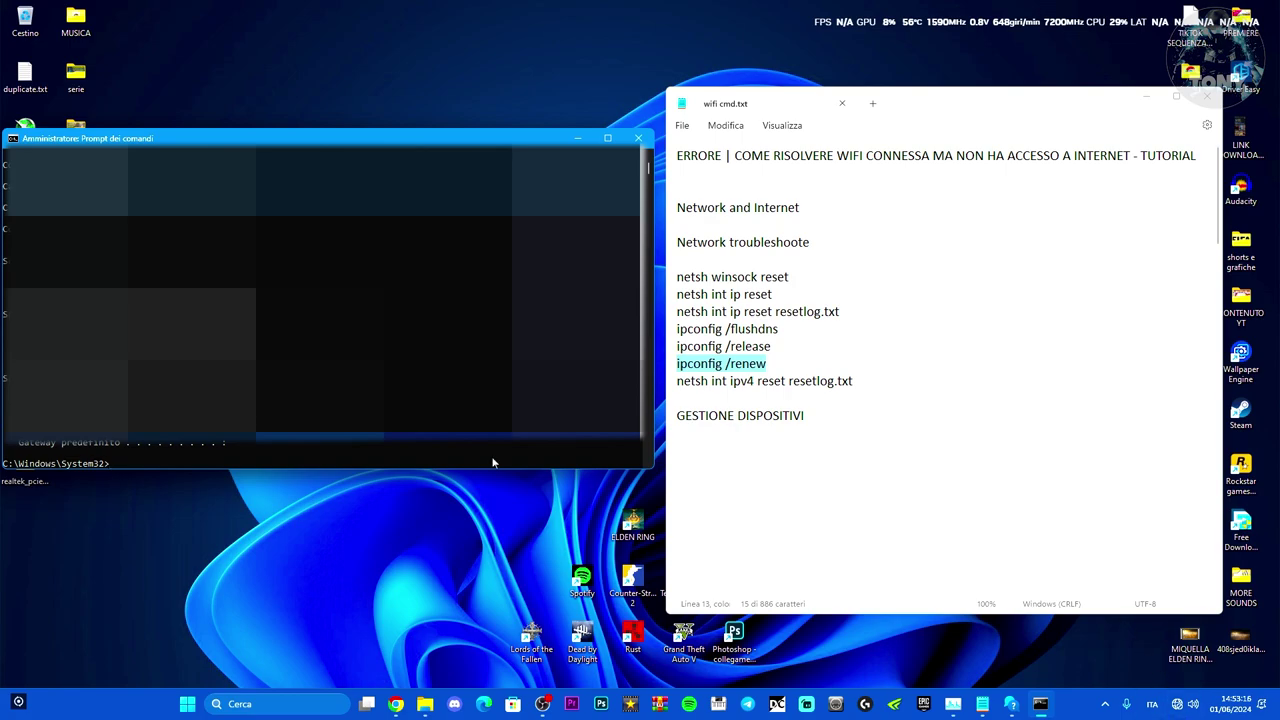
key(ctrl+v)
key(Return)
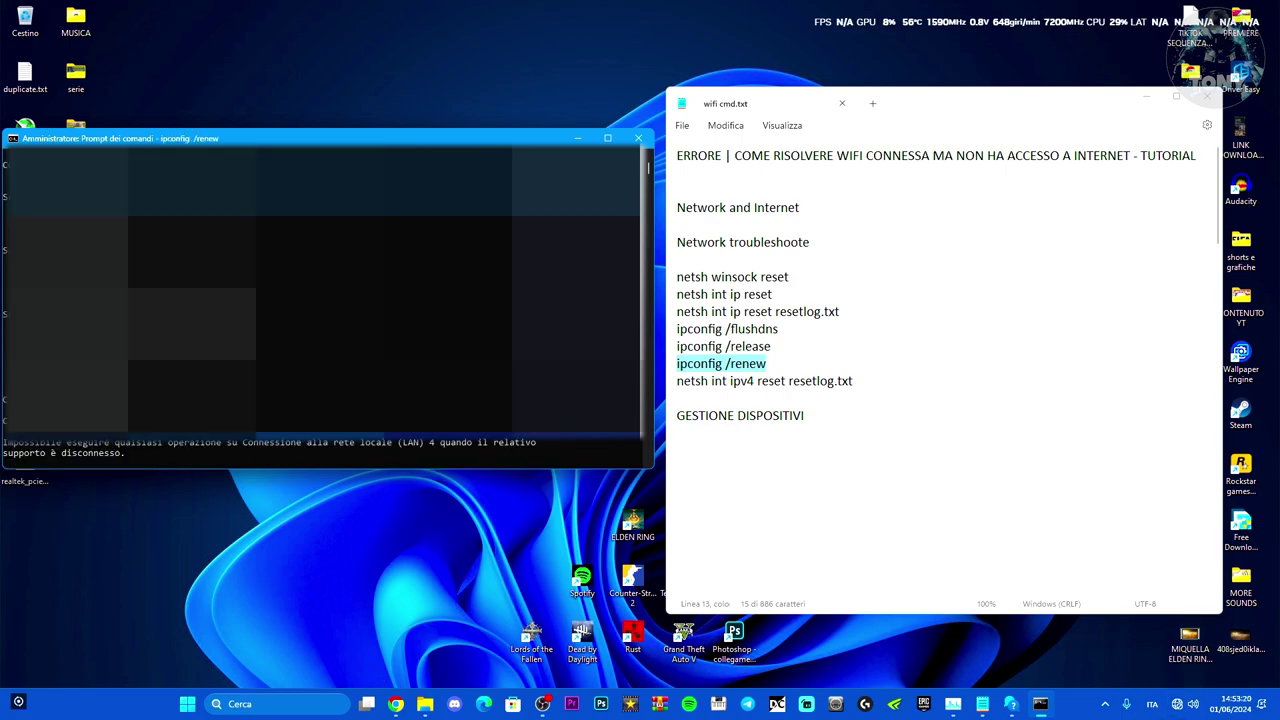
Copy netsh int ipv4 reset resetlog.txt from the notes, clear the stray character at the prompt and run the command
drag(677, 381, 860, 386)
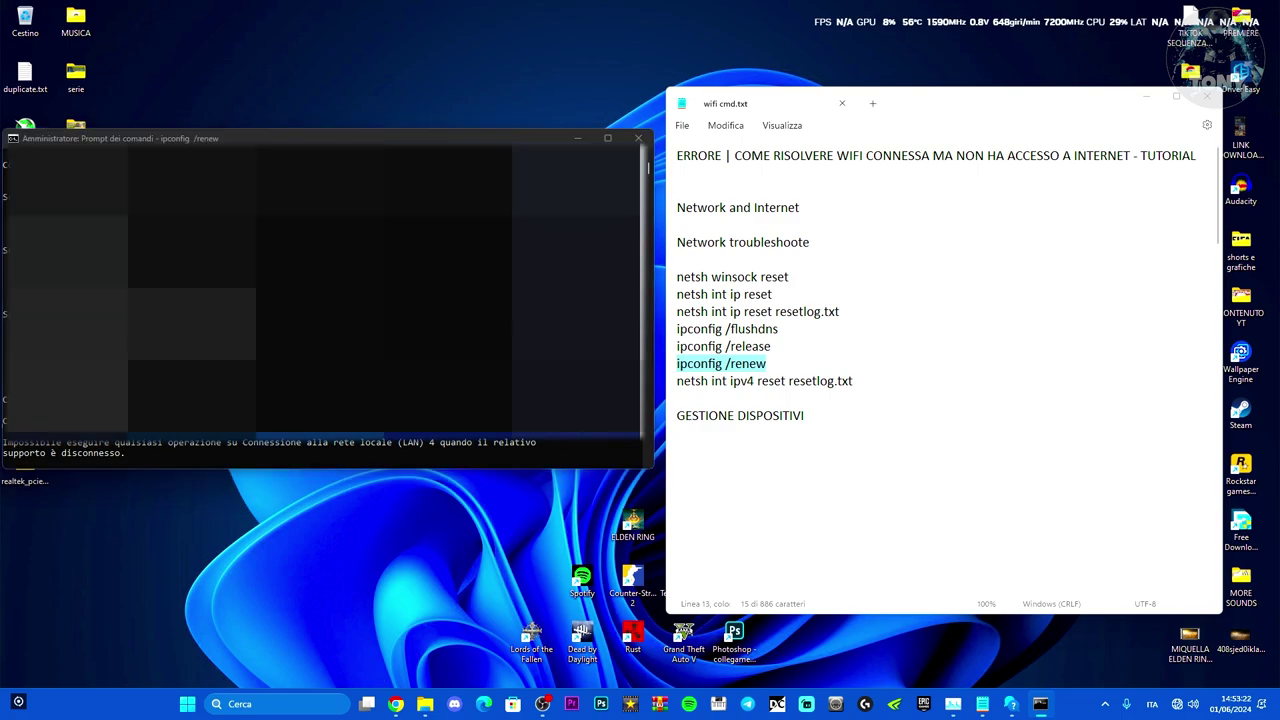
right_click(845, 390)
click(883, 455)
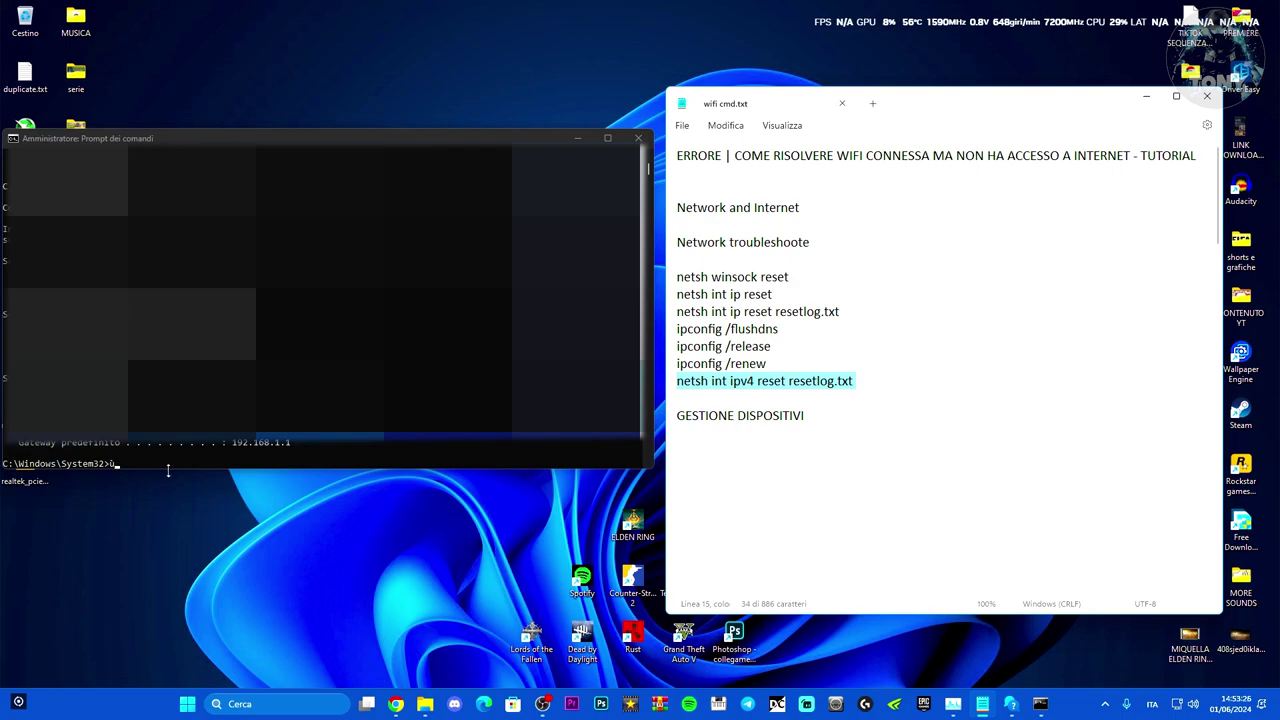
key(Delete)
click(120, 465)
click(118, 466)
key(Escape)
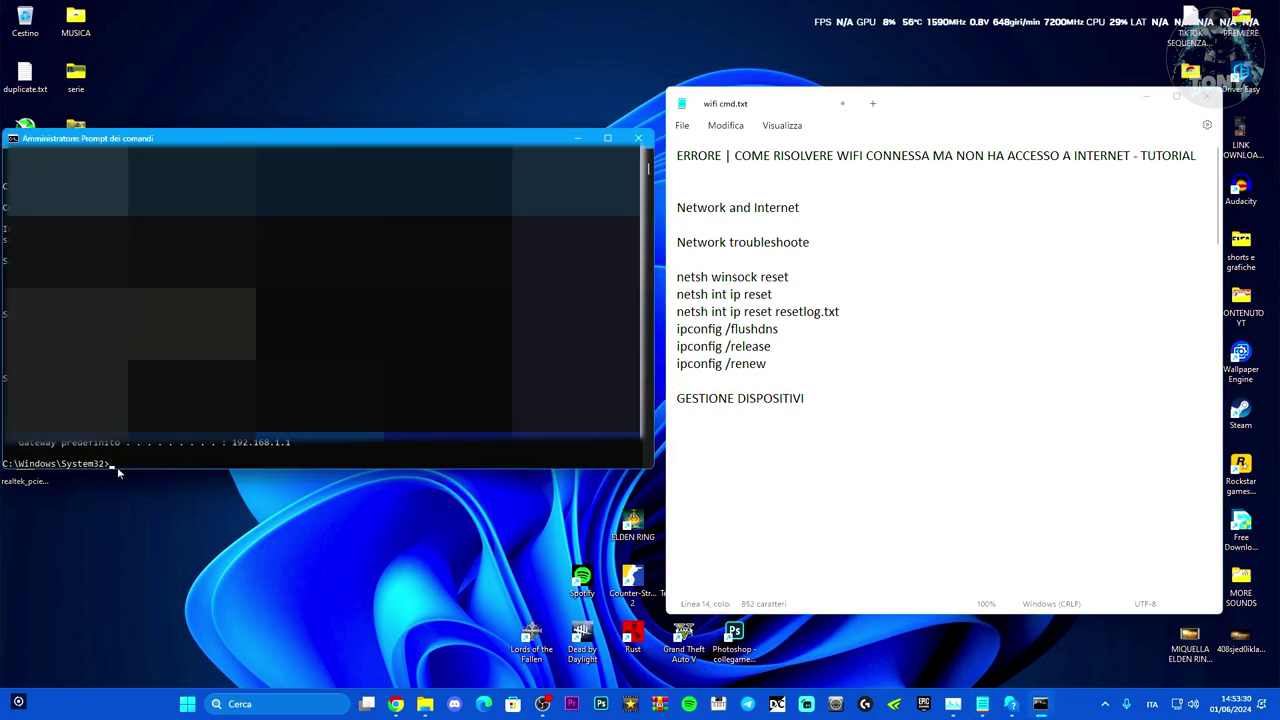
right_click(117, 467)
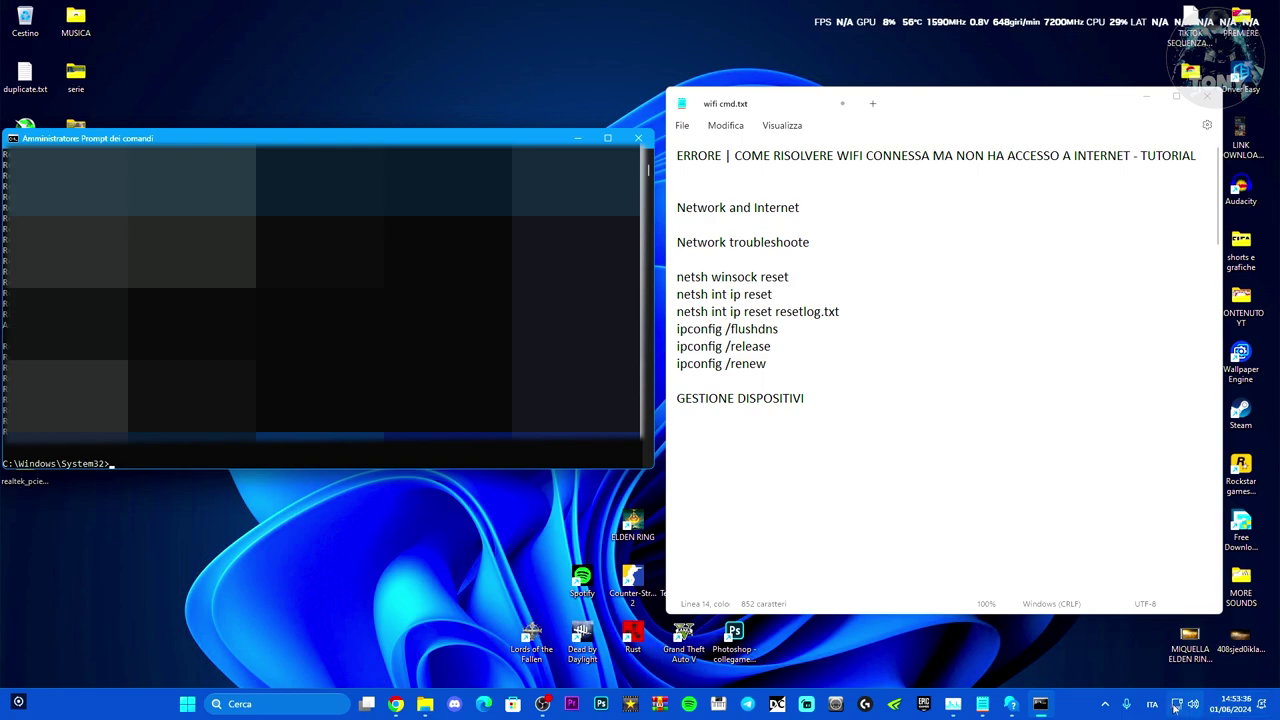
Close the command prompt and the wifi cmd.txt notes, dismissing the save request
mouse_move(1176, 706)
click(635, 140)
drag(929, 92, 605, 98)
click(870, 86)
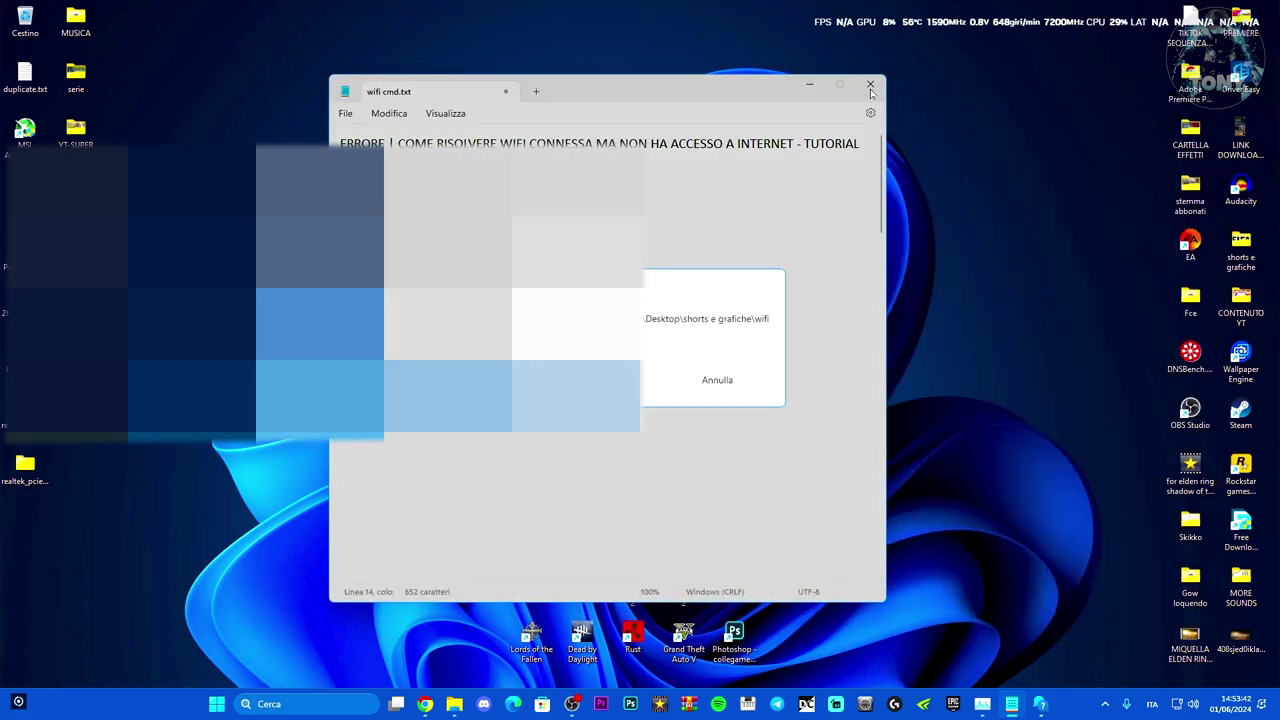
click(604, 382)
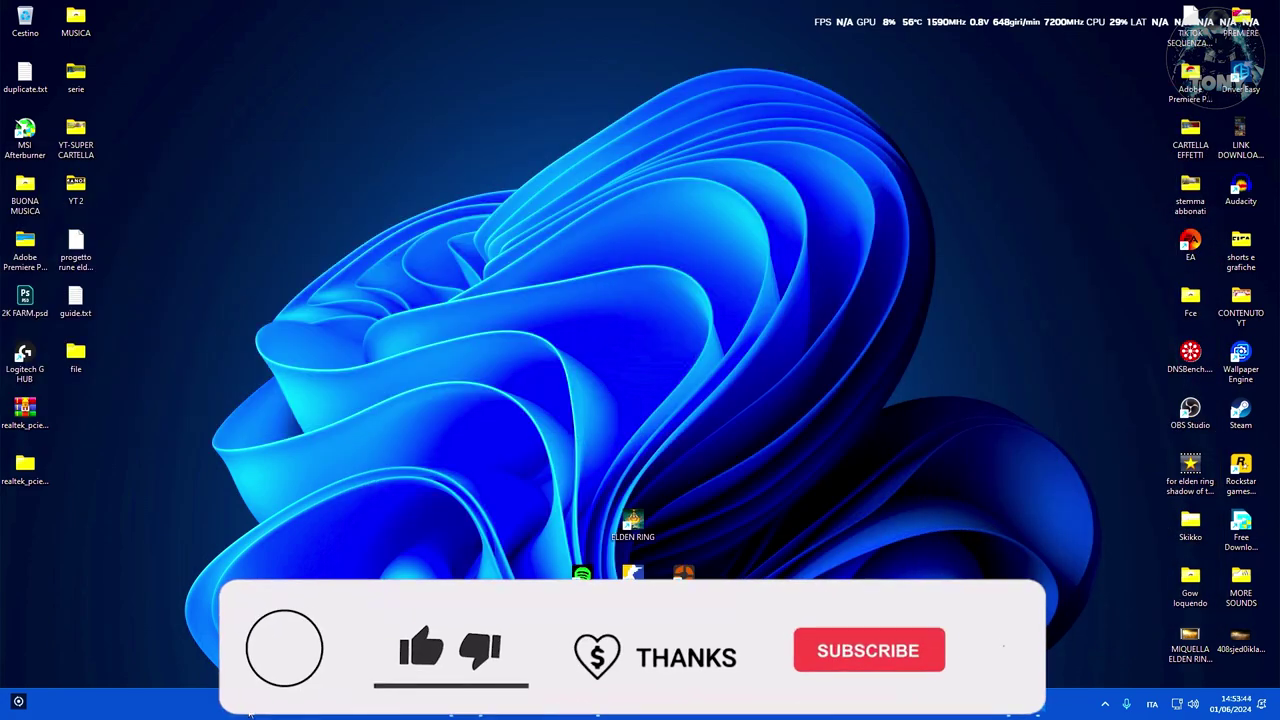
Open Device Manager and locate the TP-Link Wireless N and Realtek PCIe GbE adapters among the network adapters
key(super)
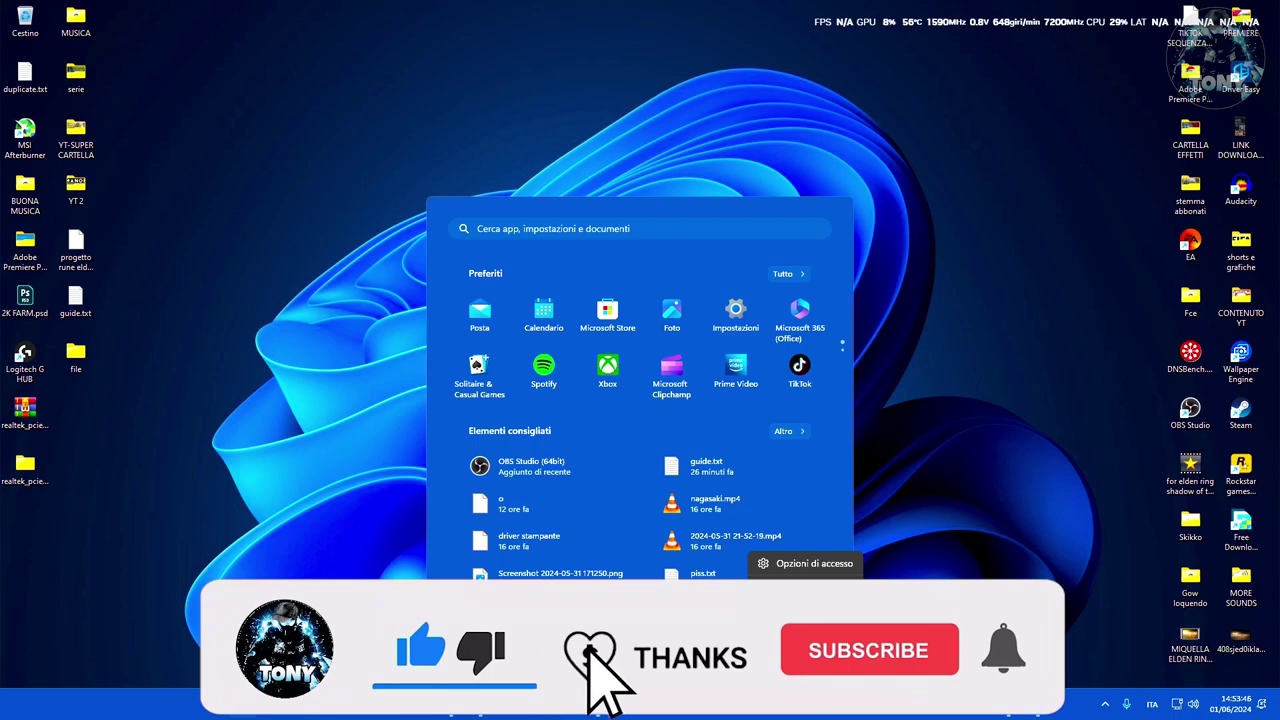
click(892, 499)
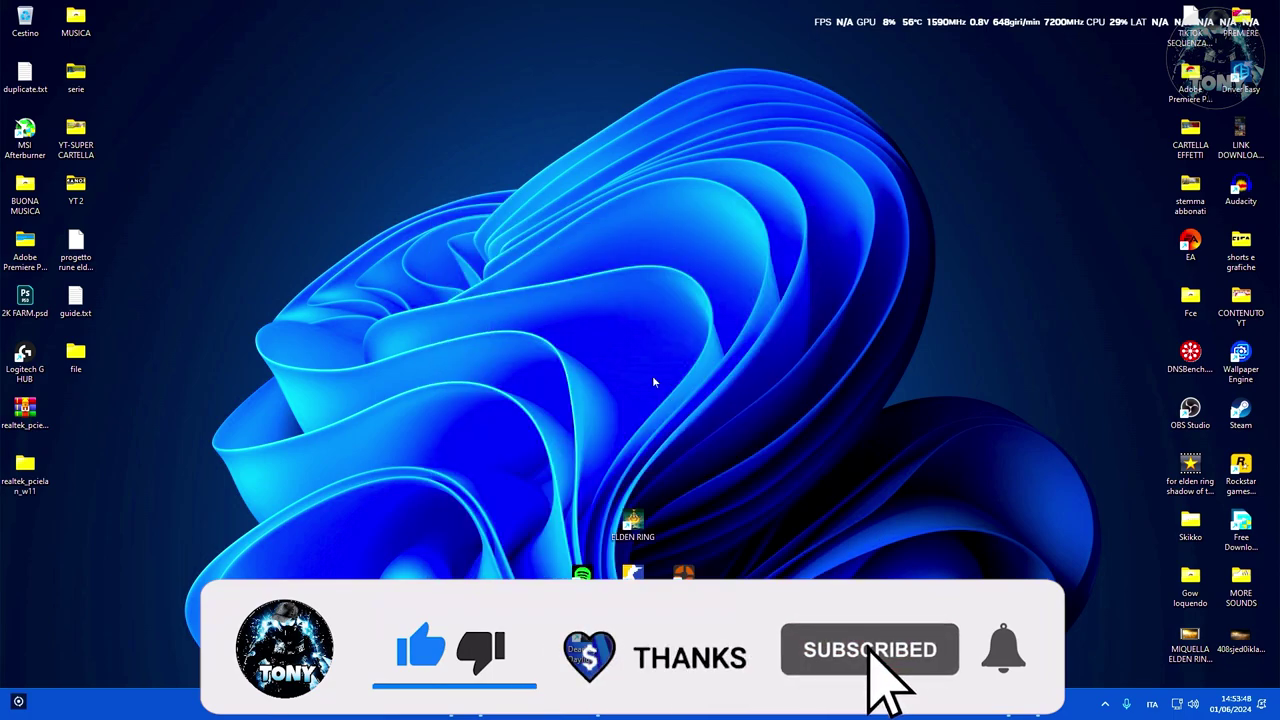
right_click(215, 700)
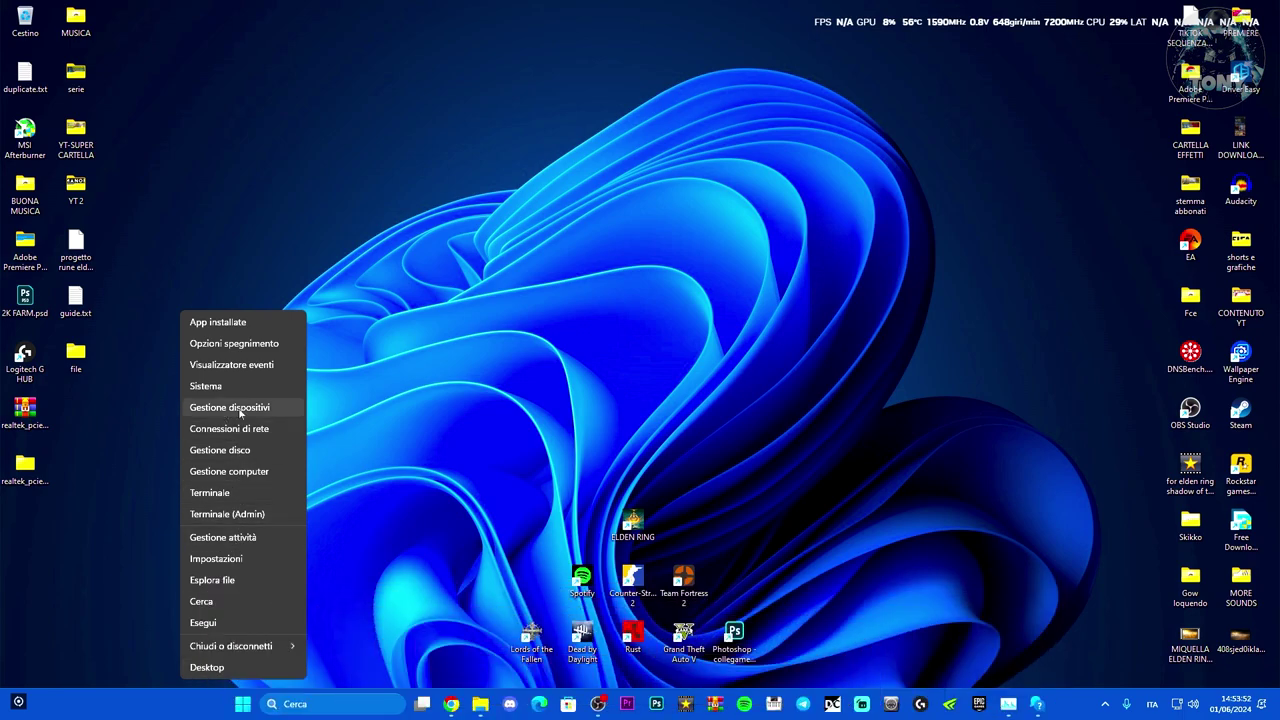
click(242, 410)
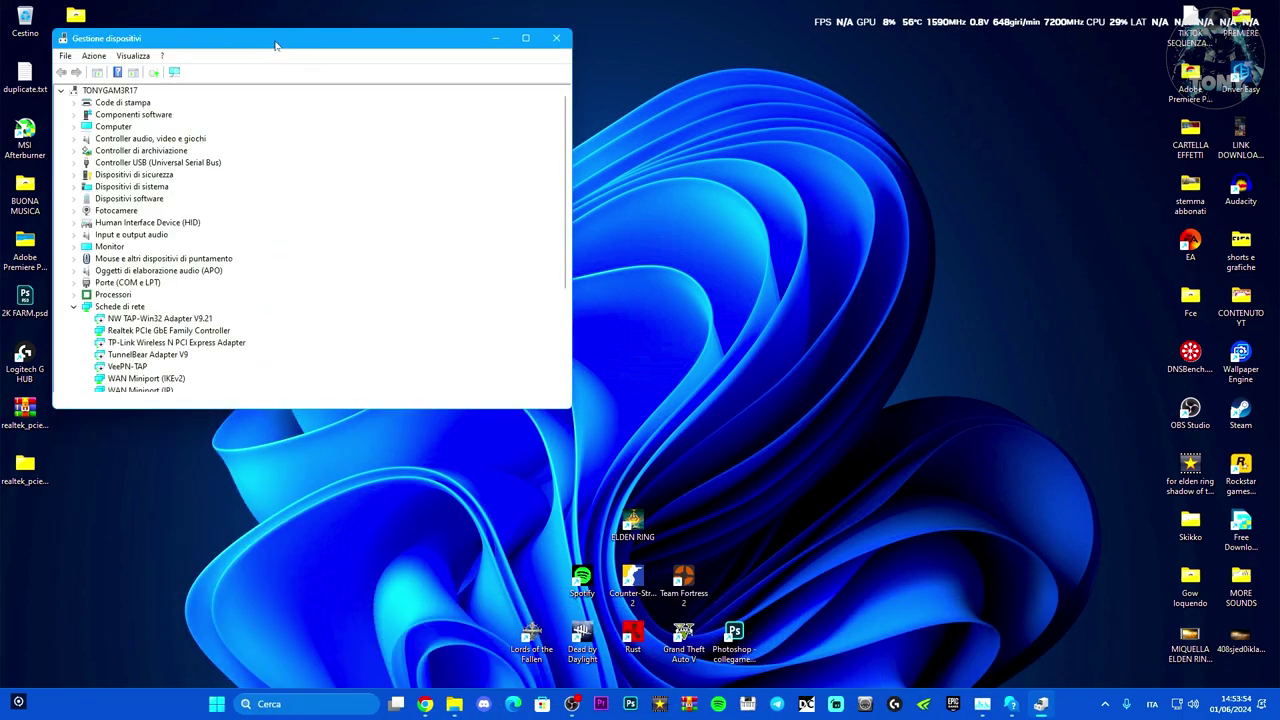
drag(310, 45, 546, 83)
scroll(502, 237, down, 3)
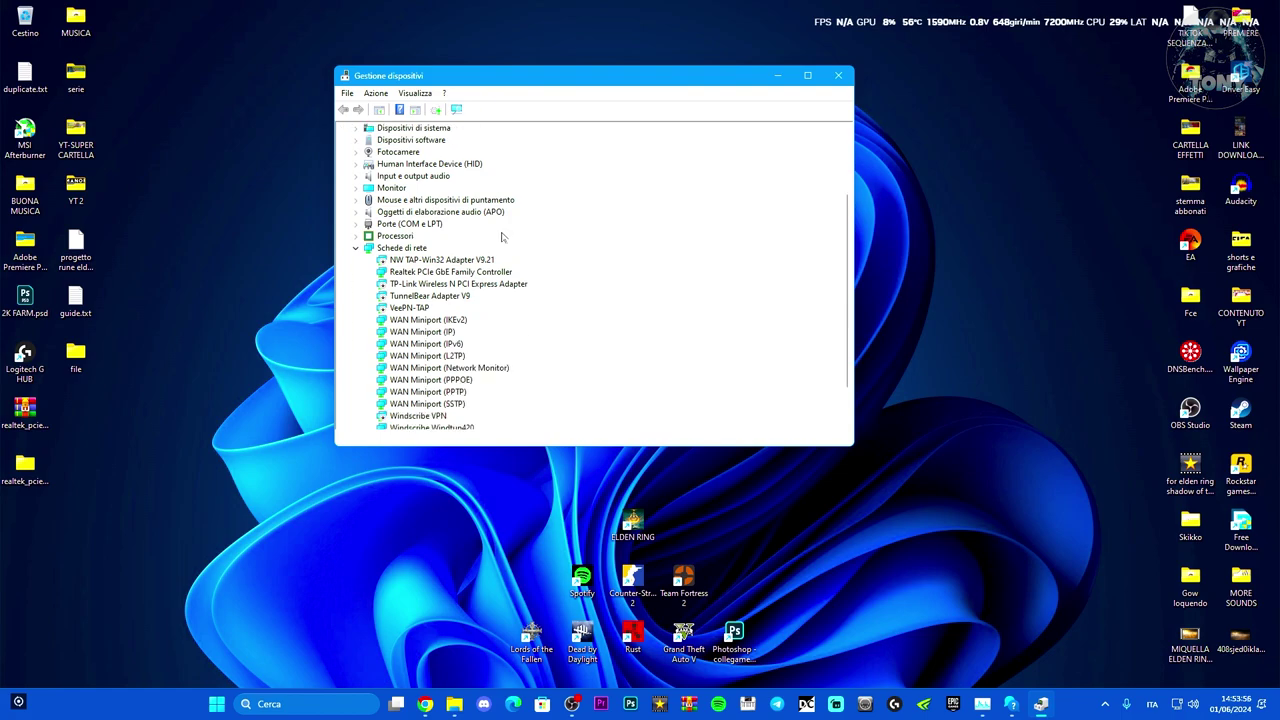
scroll(502, 237, down, 2)
click(438, 240)
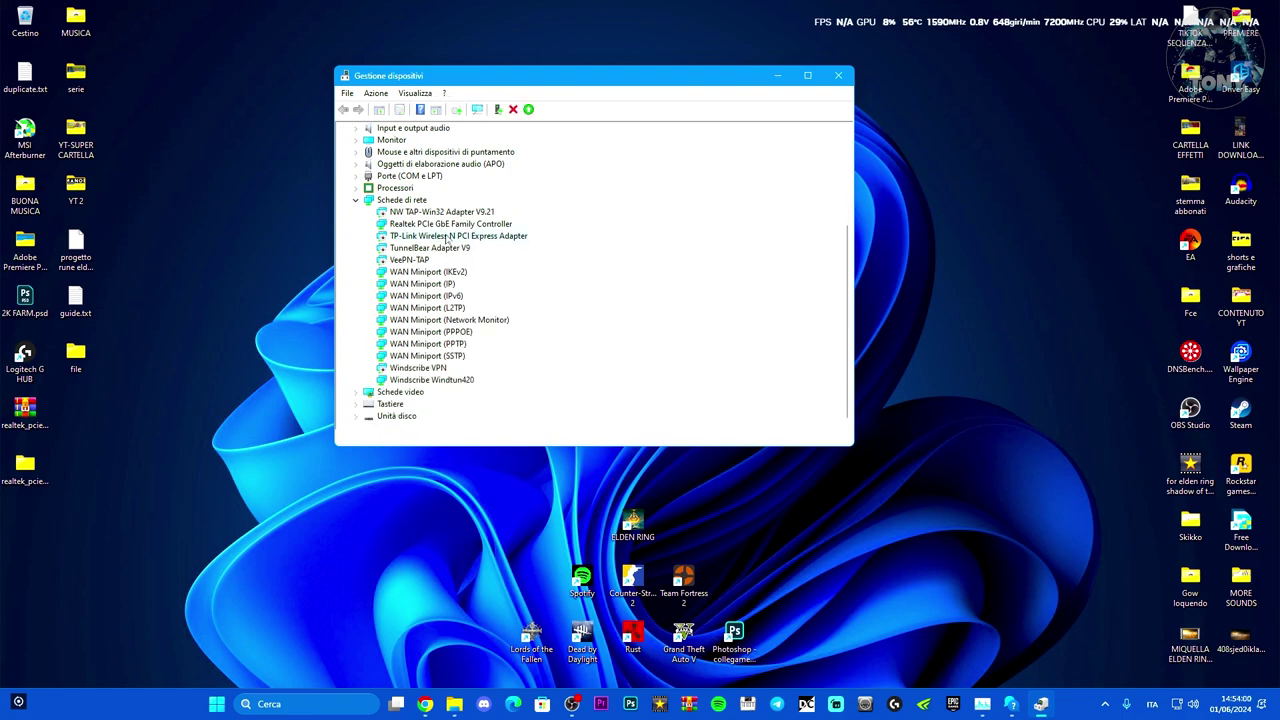
click(446, 226)
Start a manual driver update for the TP-Link Wireless N PCI Express Adapter, choosing from the compatible drivers available on the computer
right_click(428, 240)
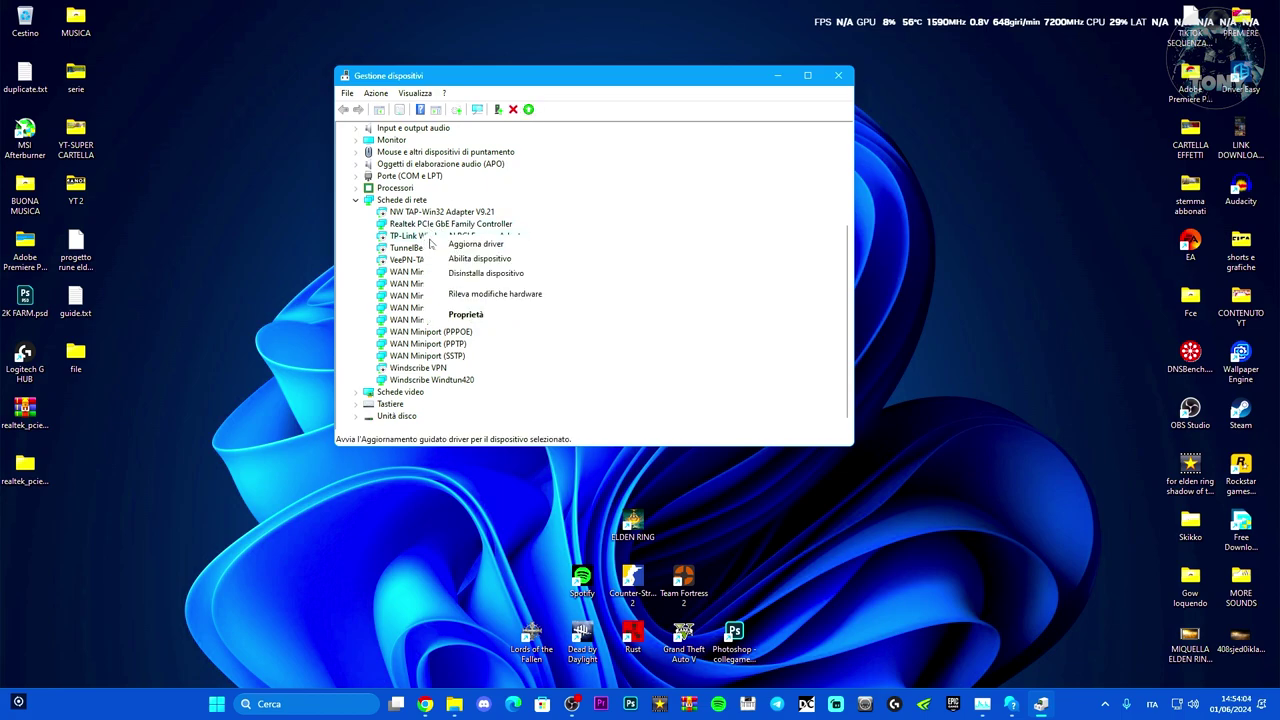
click(475, 249)
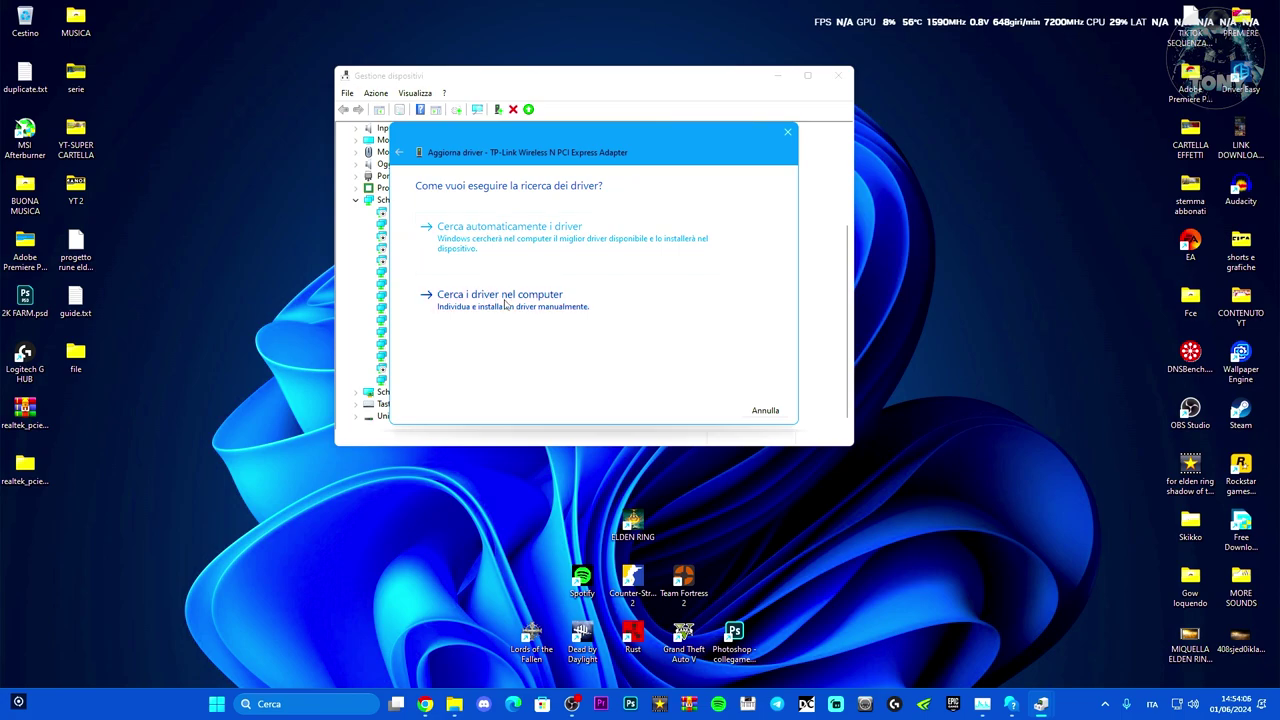
click(506, 300)
click(481, 340)
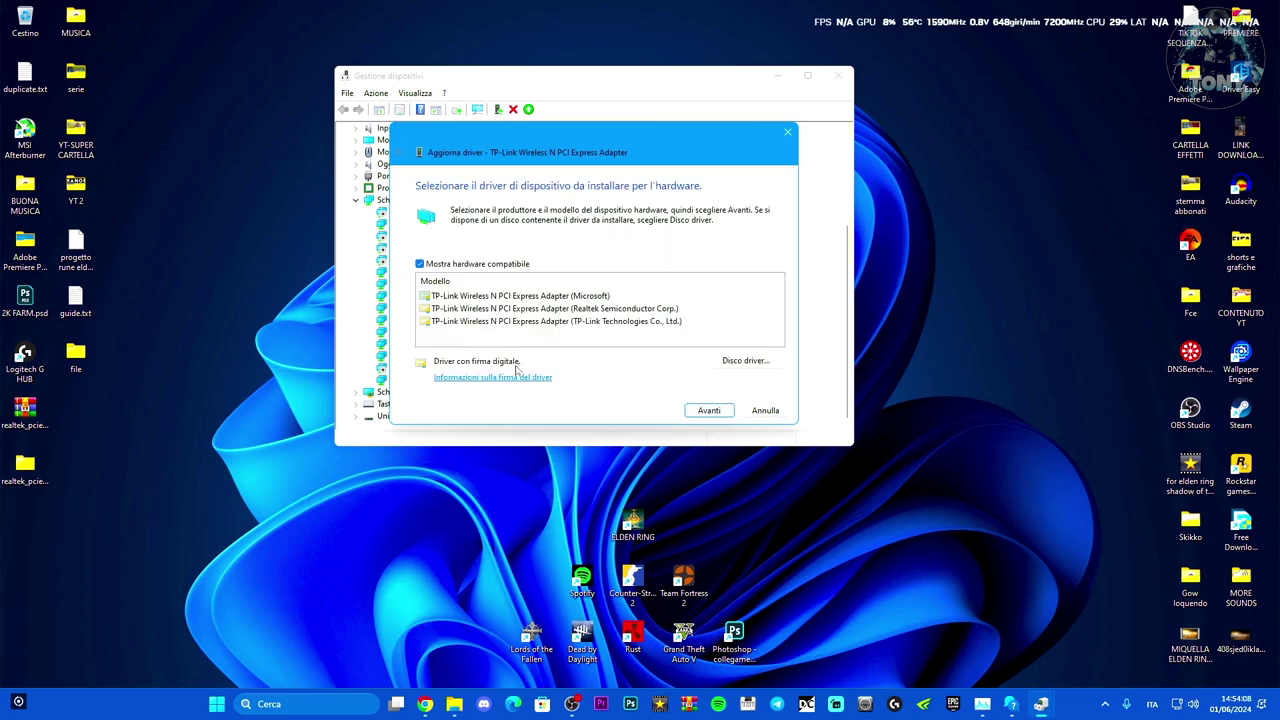
Select the TP-Link Technologies Co., Ltd. driver after trying the Realtek Semiconductor Corp. one, cancel the update and close Device Manager
click(484, 308)
click(477, 321)
click(469, 310)
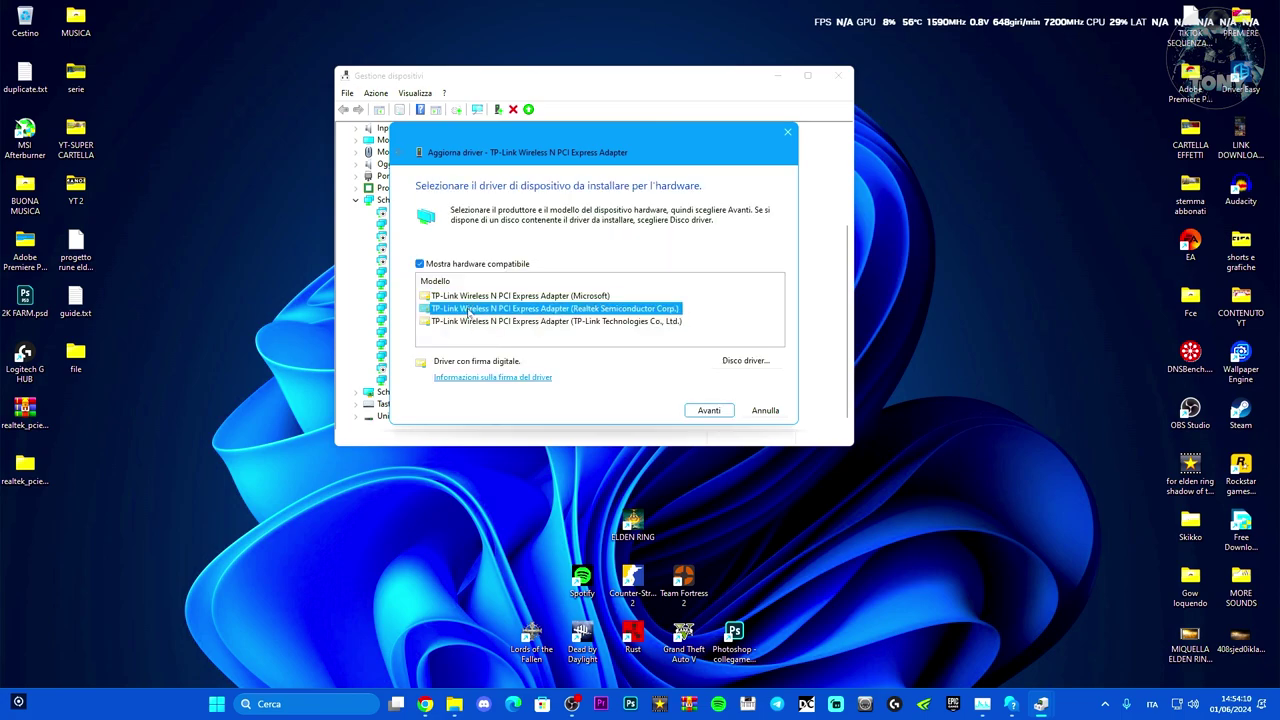
click(479, 321)
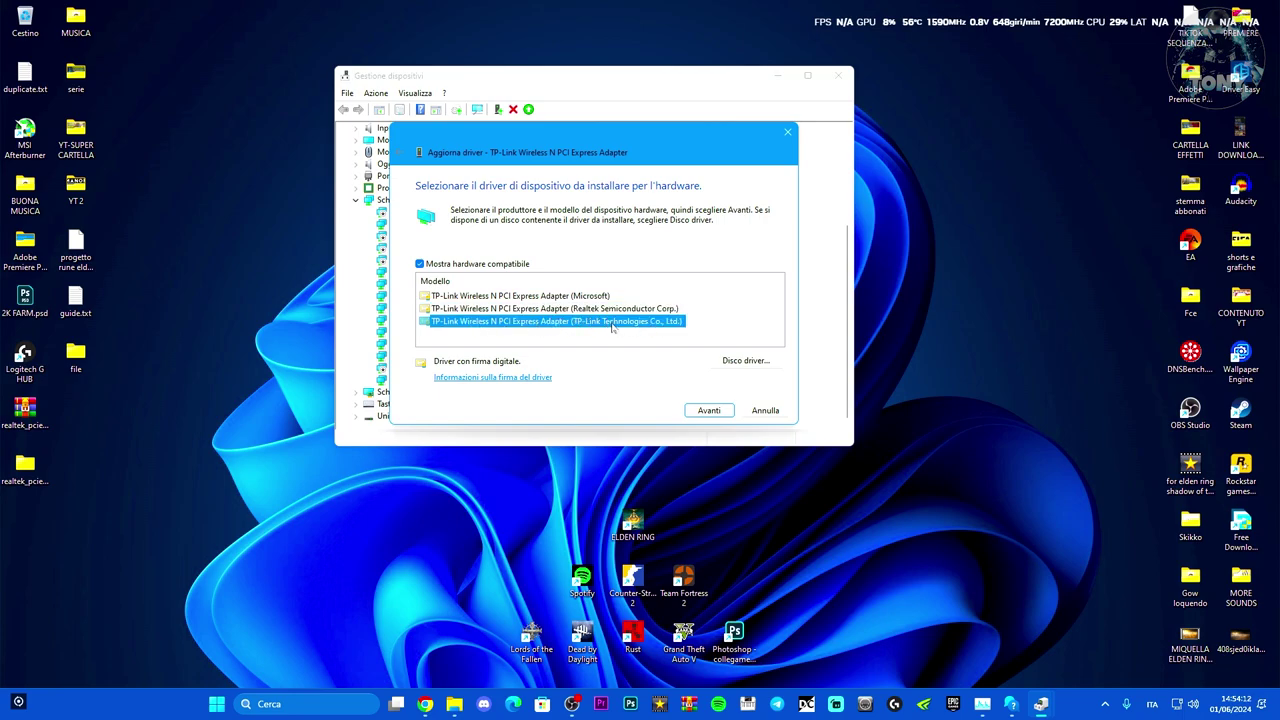
click(766, 411)
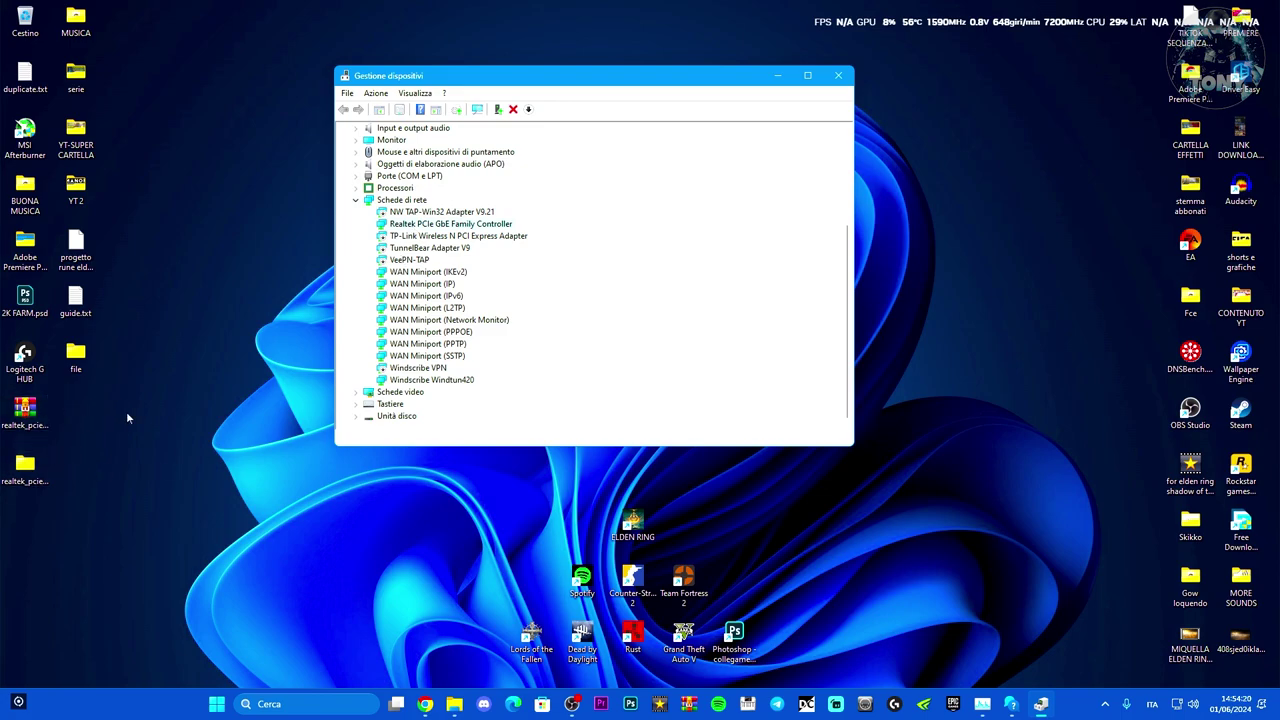
click(838, 75)
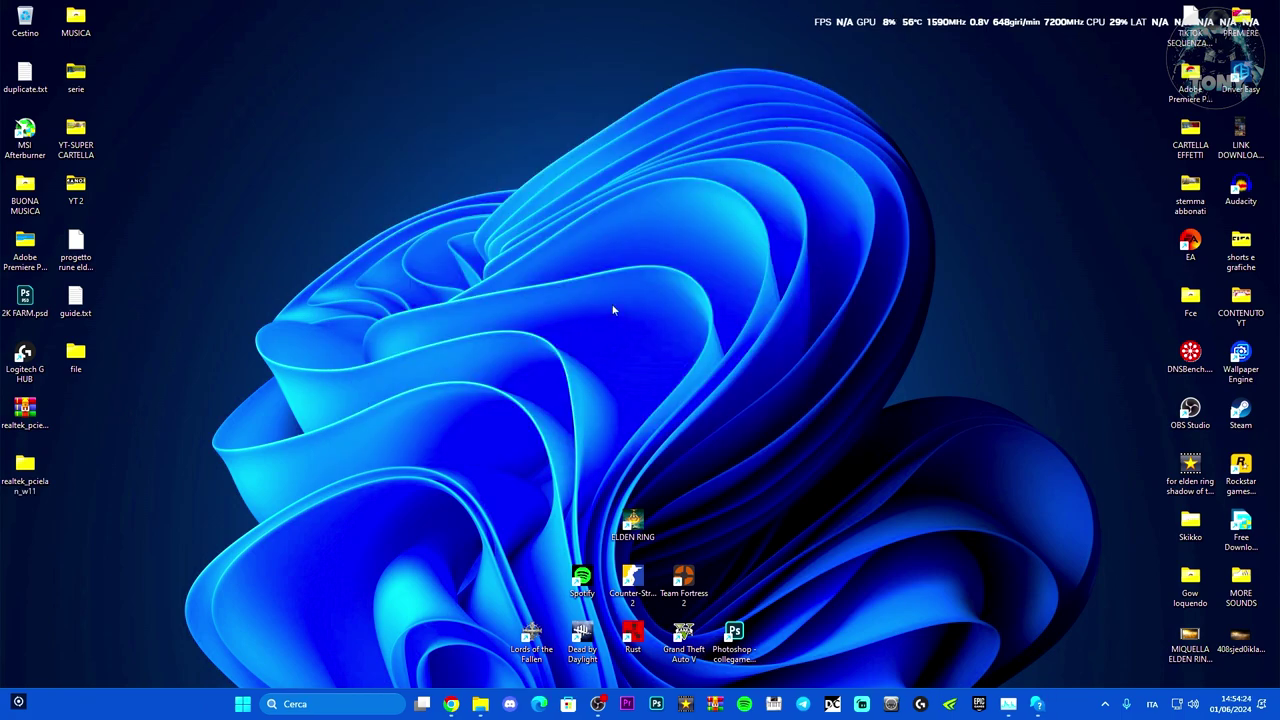